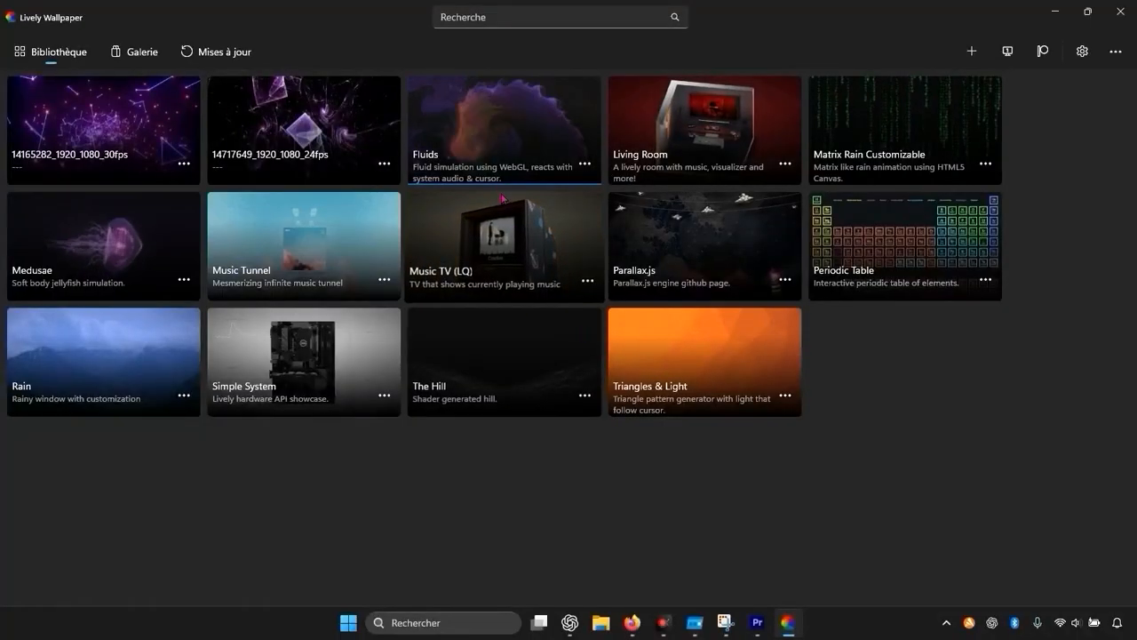
Step: Apply the Fluids wallpaper from the library and view its animation on the desktop
click(521, 121)
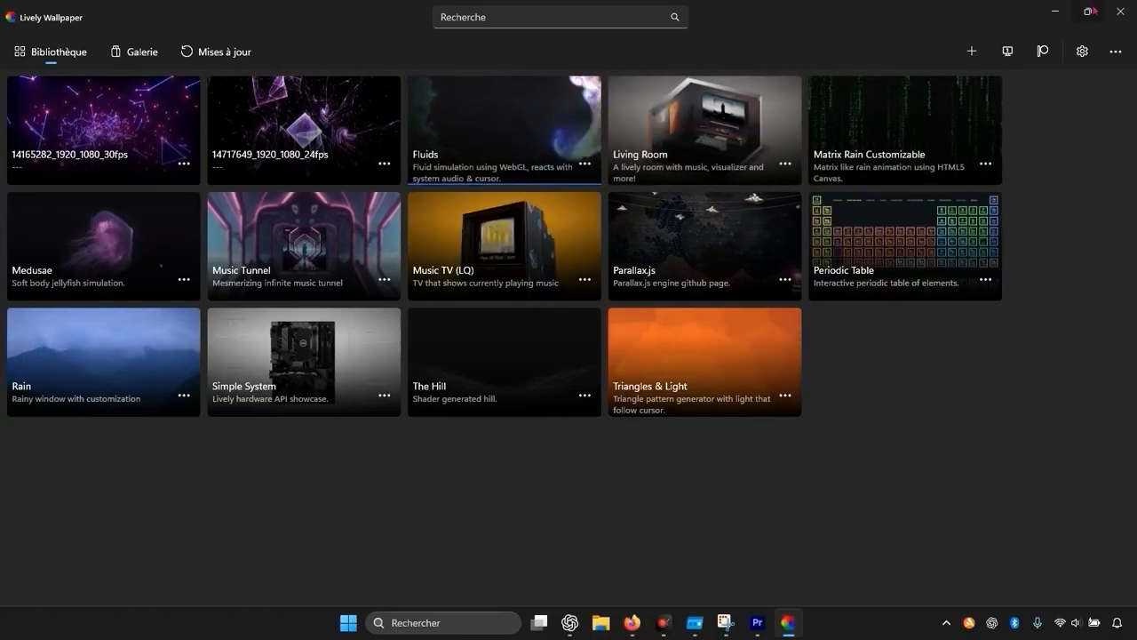
click(1053, 11)
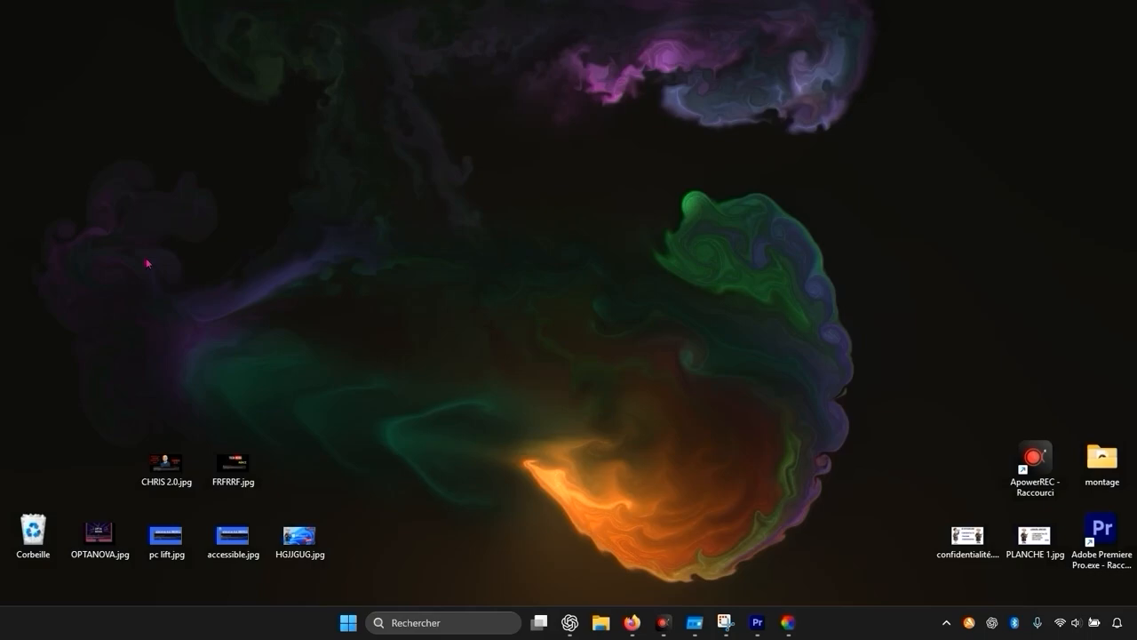
click(788, 622)
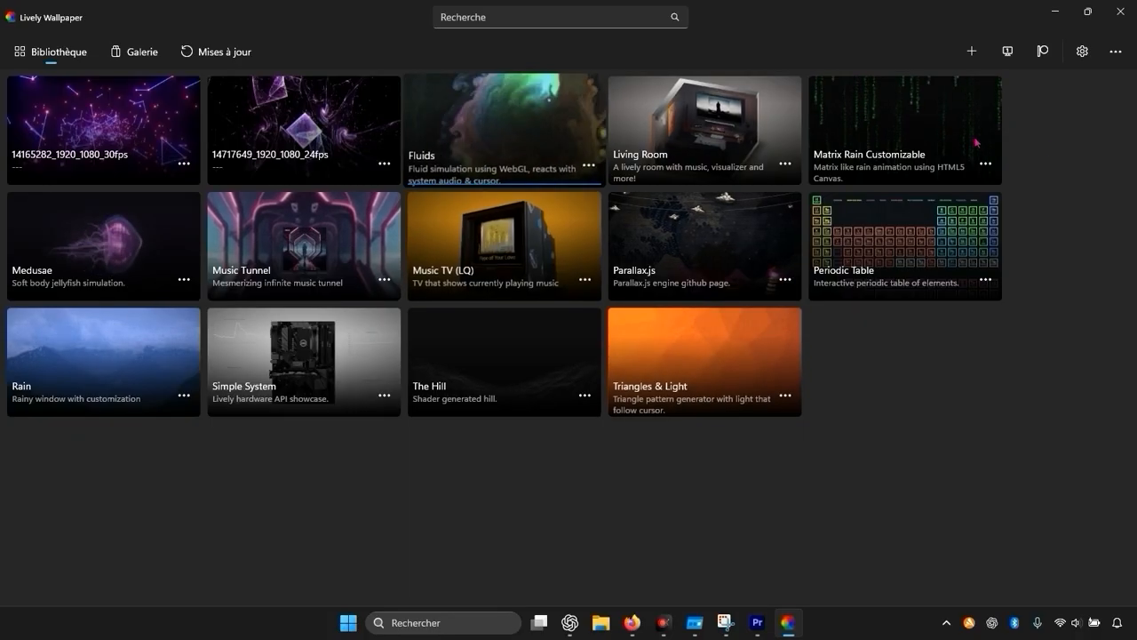
click(1054, 12)
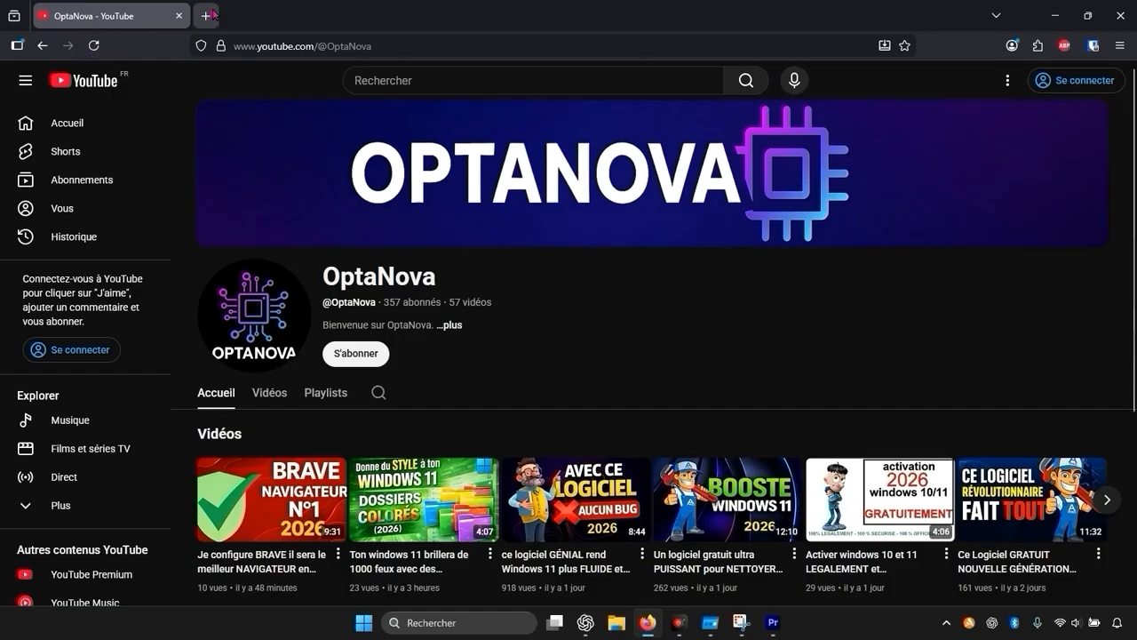
Step: Search Google for "lively wallpaper" in a new Firefox tab
click(210, 16)
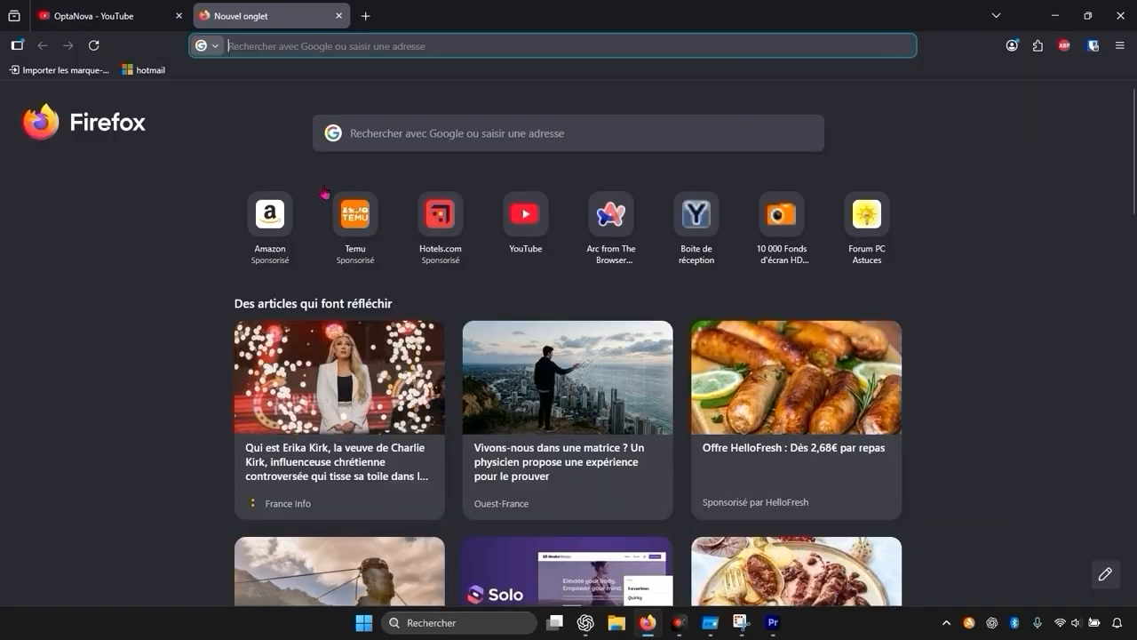
click(436, 138)
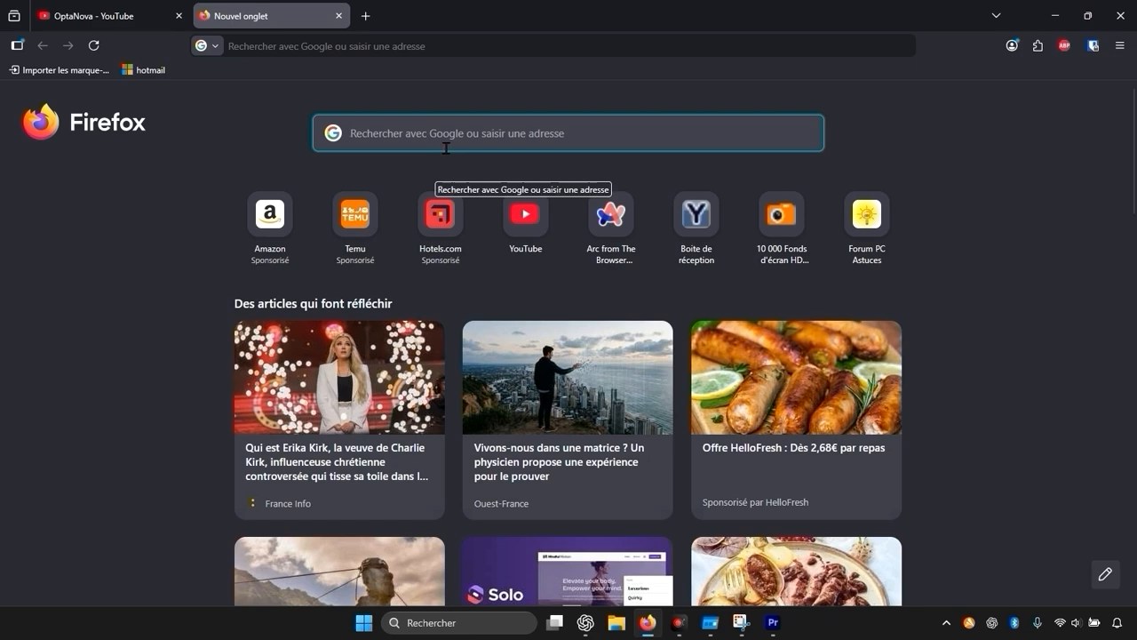
text(l)
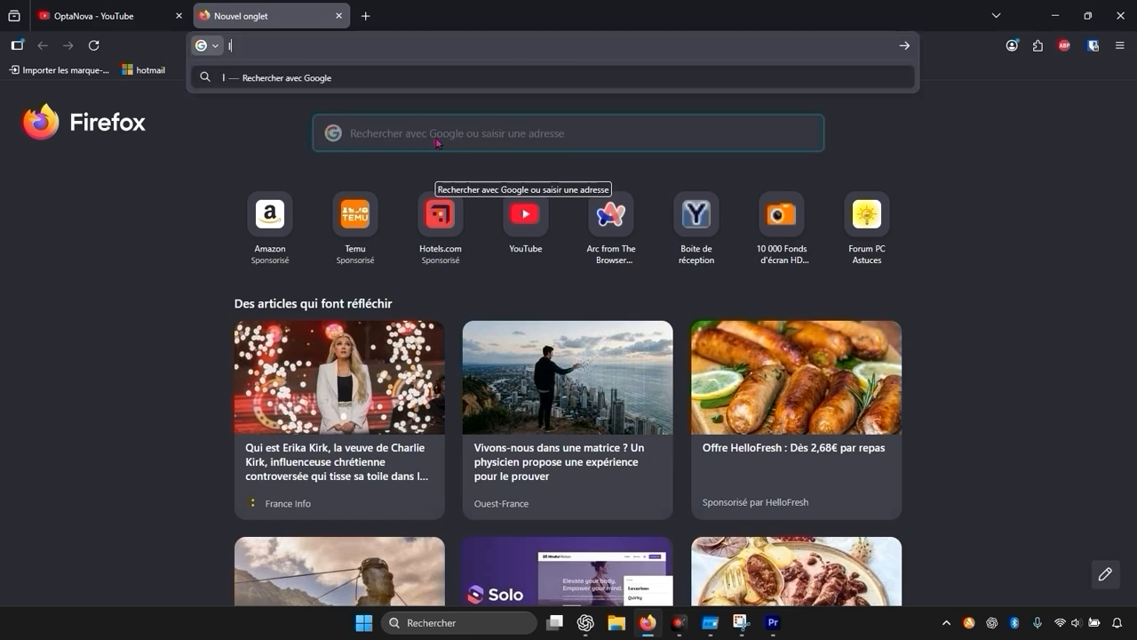
text(ively wallpape)
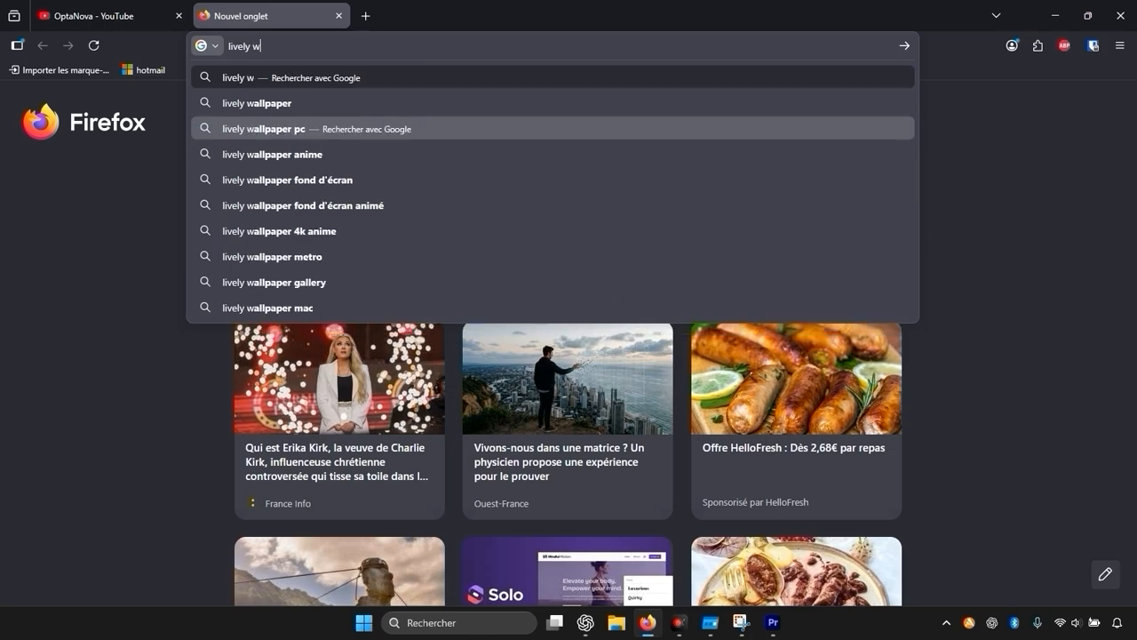
text(r)
key(Return)
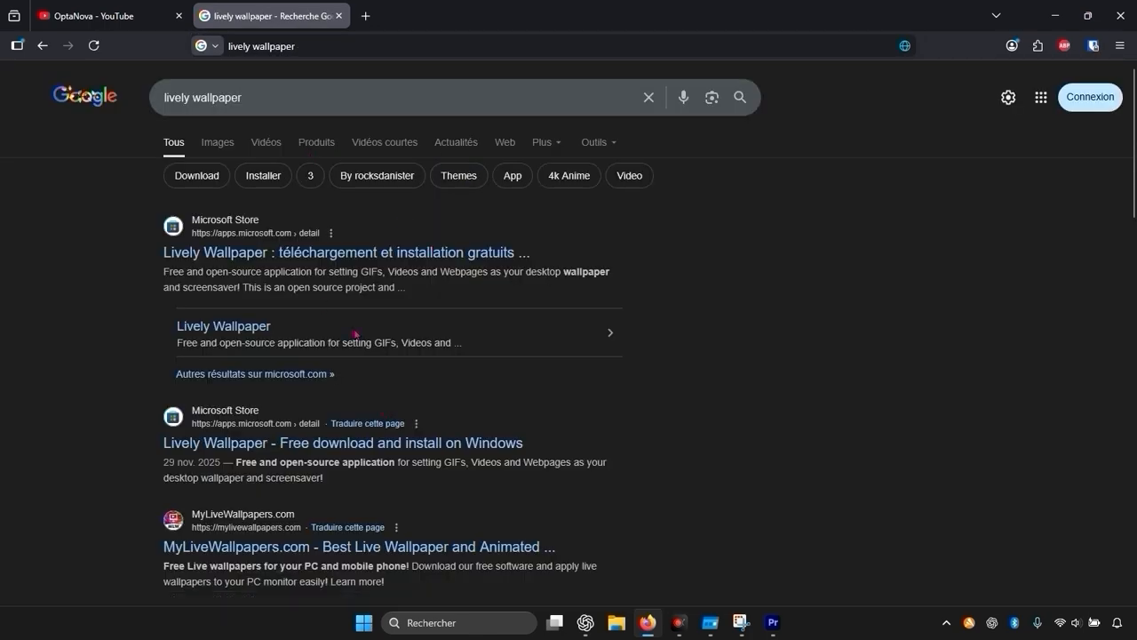
Step: View the "Lively Wallpaper by rocksdanister" website without translating it, and close the browser
scroll(357, 332, down, 4)
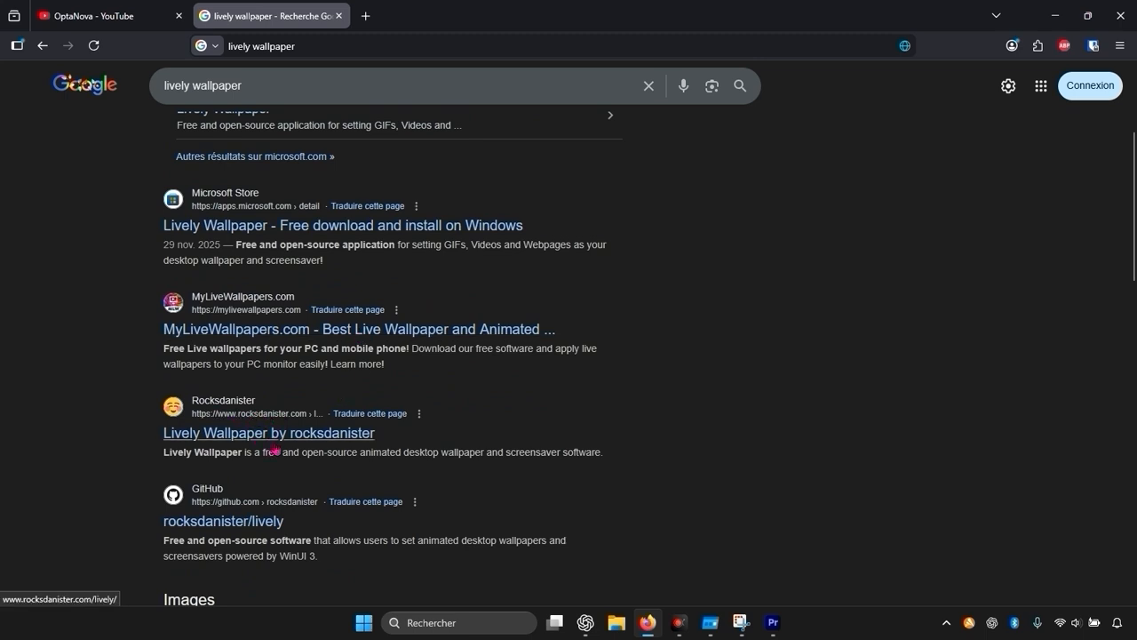
click(274, 449)
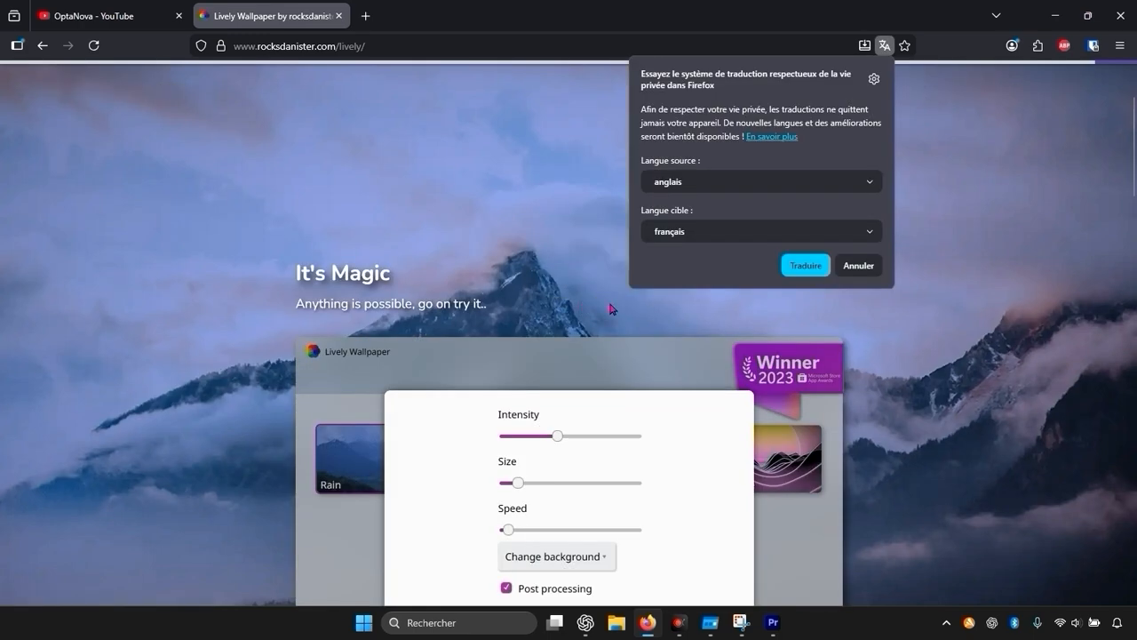
scroll(612, 310, down, 2)
click(851, 269)
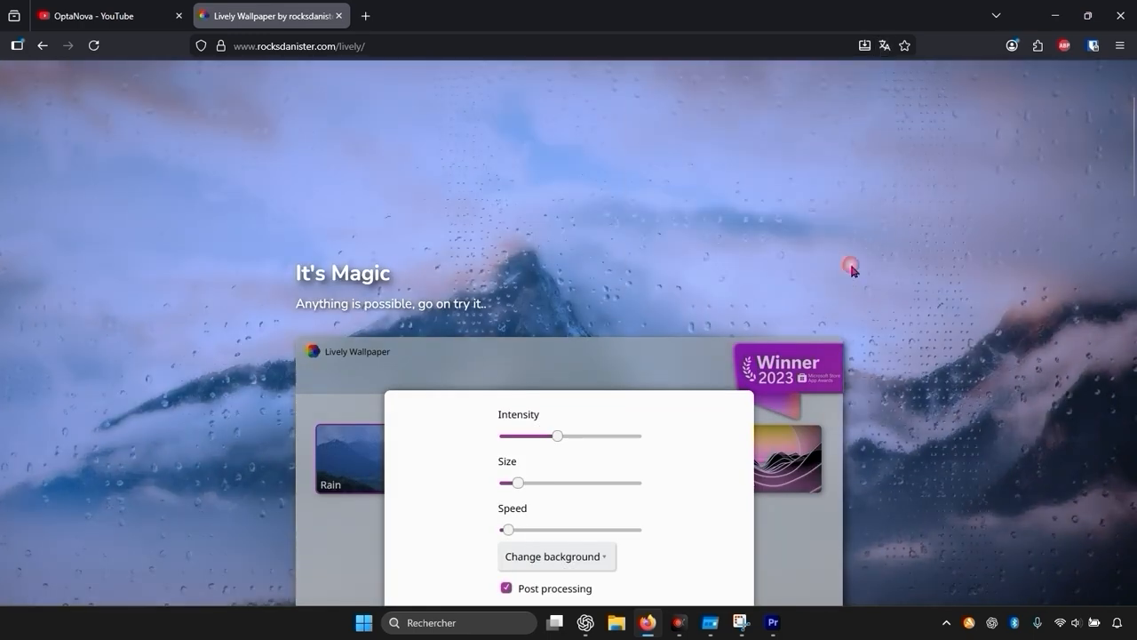
scroll(851, 269, up, 2)
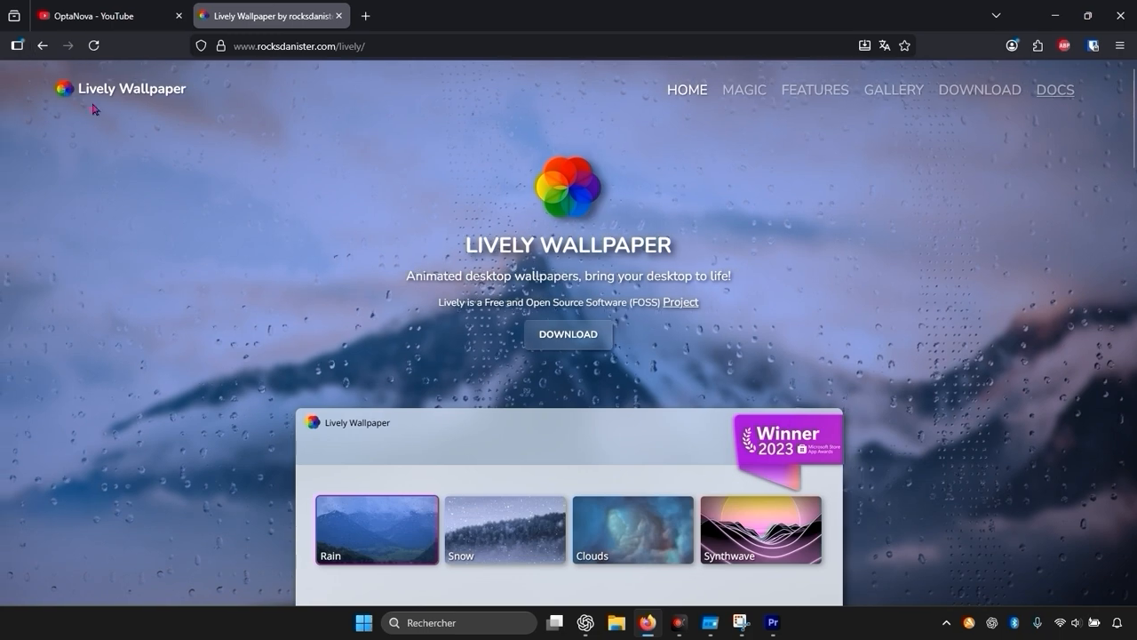
click(1122, 19)
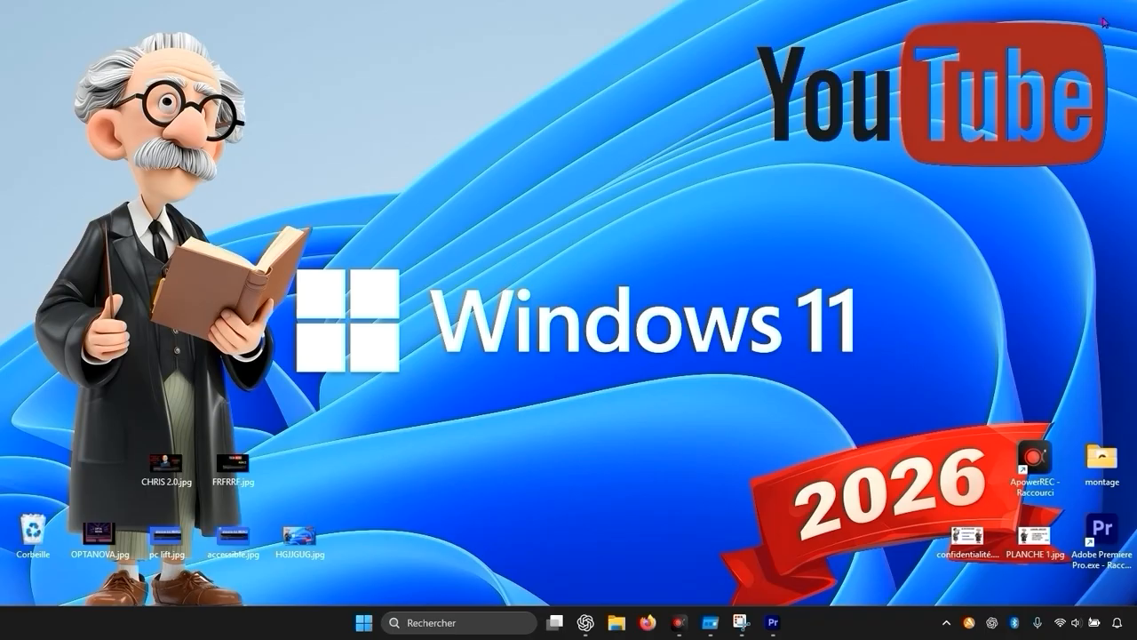
Step: Find Lively Wallpaper in Windows search with "liv", launch it, and open its window through the hidden system tray icons
click(946, 622)
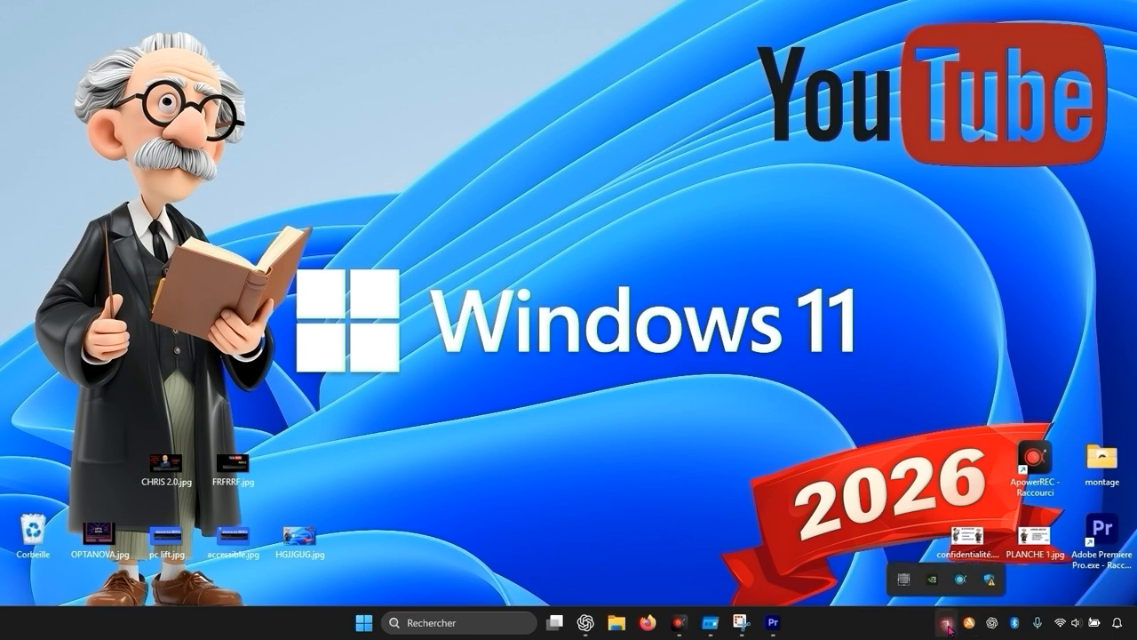
click(447, 619)
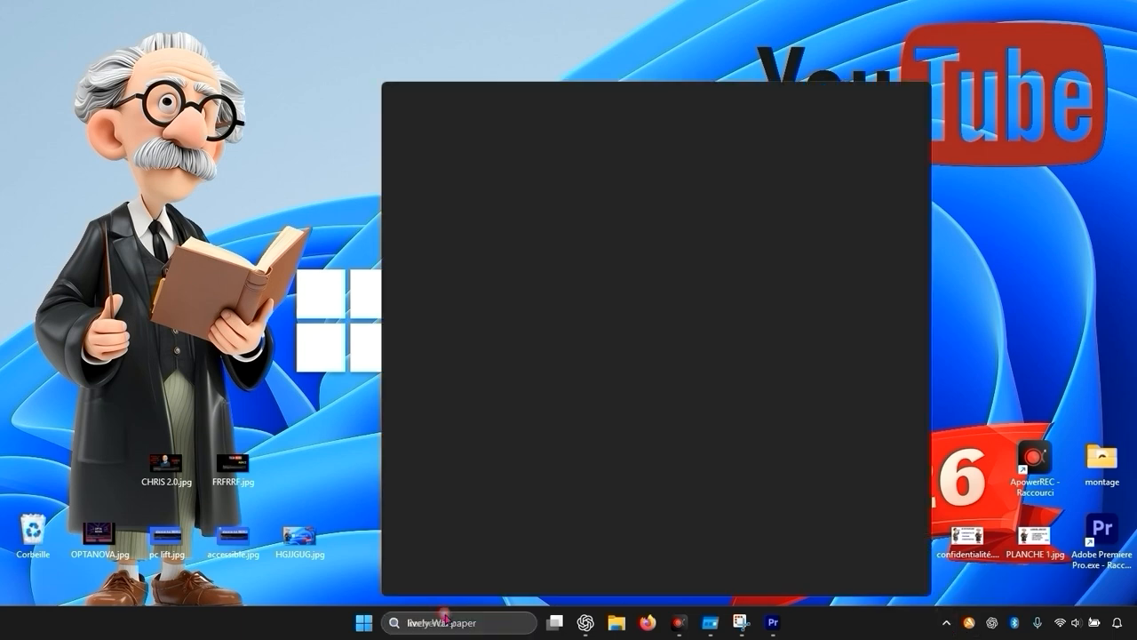
text(liv)
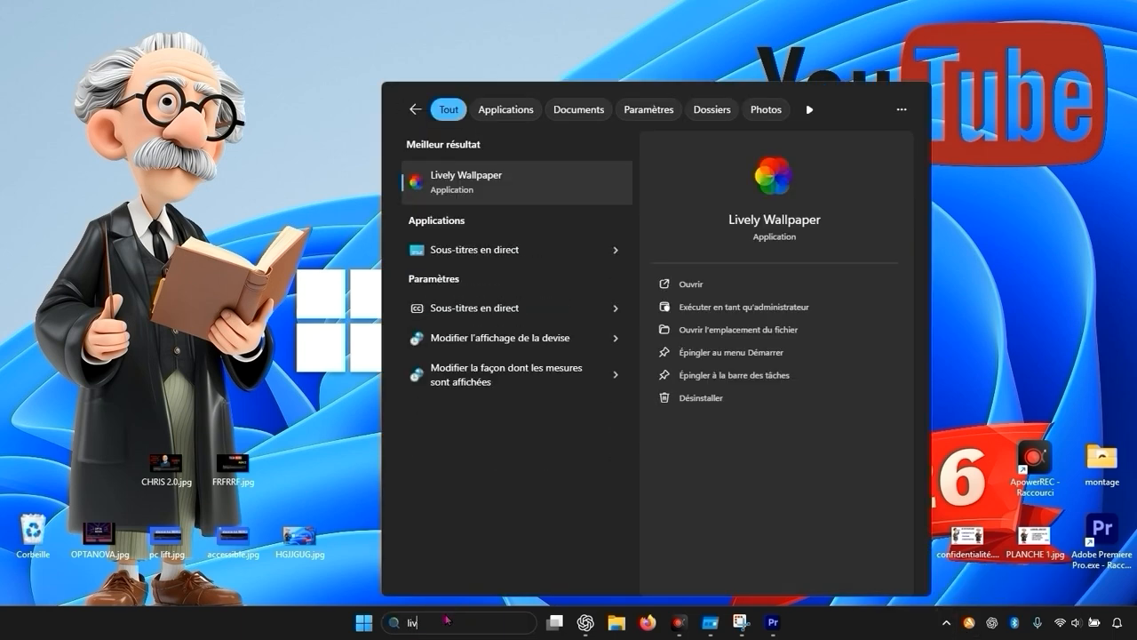
click(480, 179)
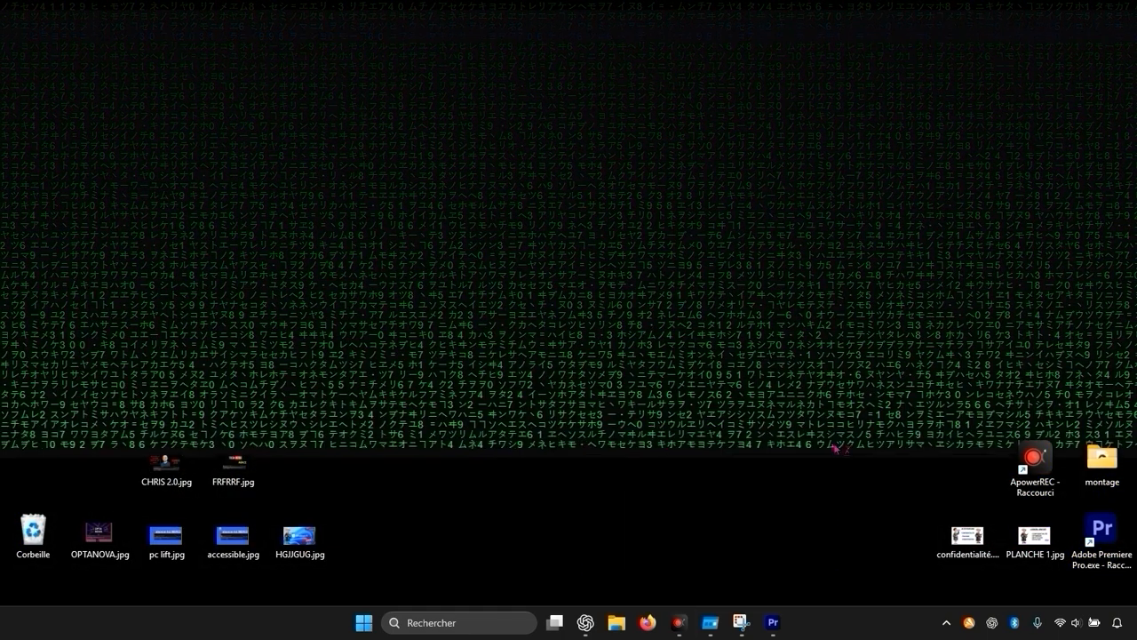
click(947, 622)
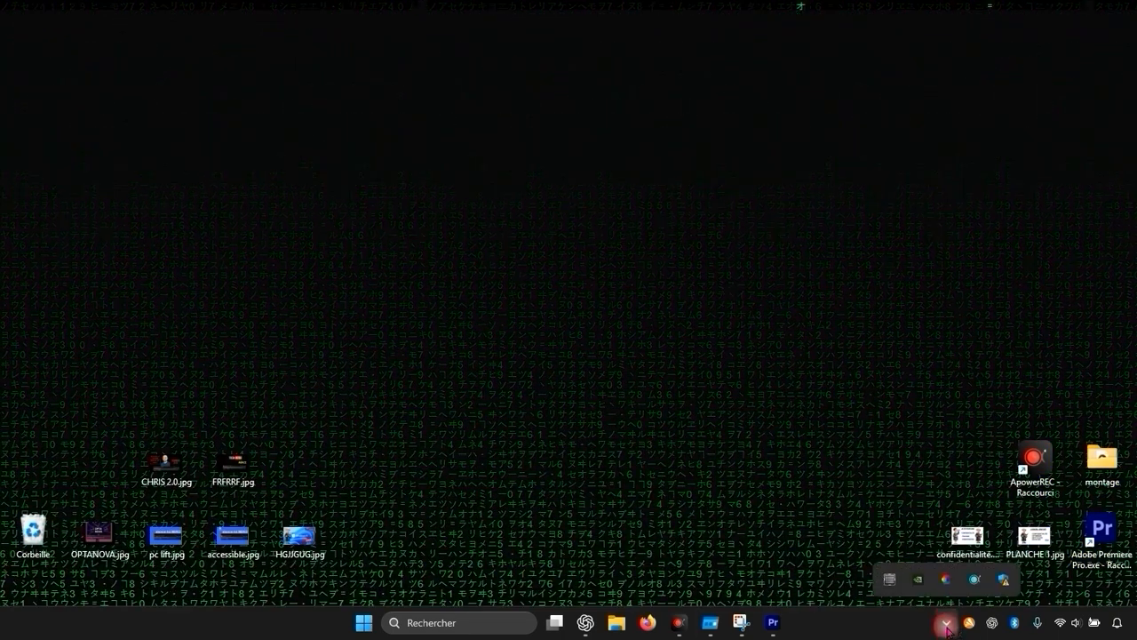
click(947, 580)
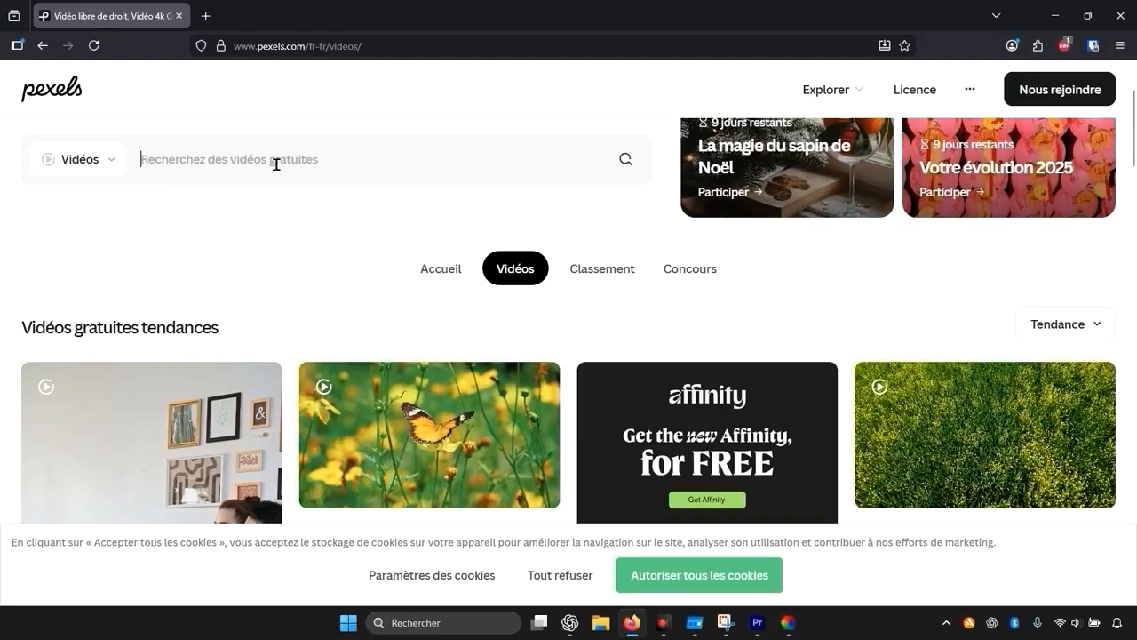
Step: In Firefox, search Pexels for free videos matching "animation"
click(89, 168)
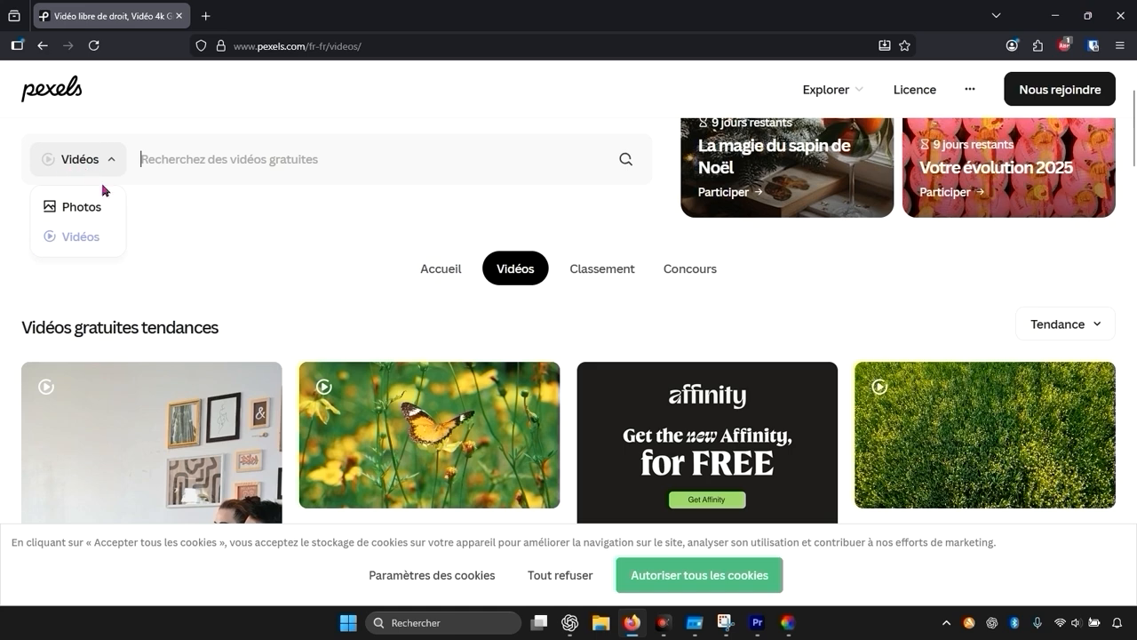
click(201, 166)
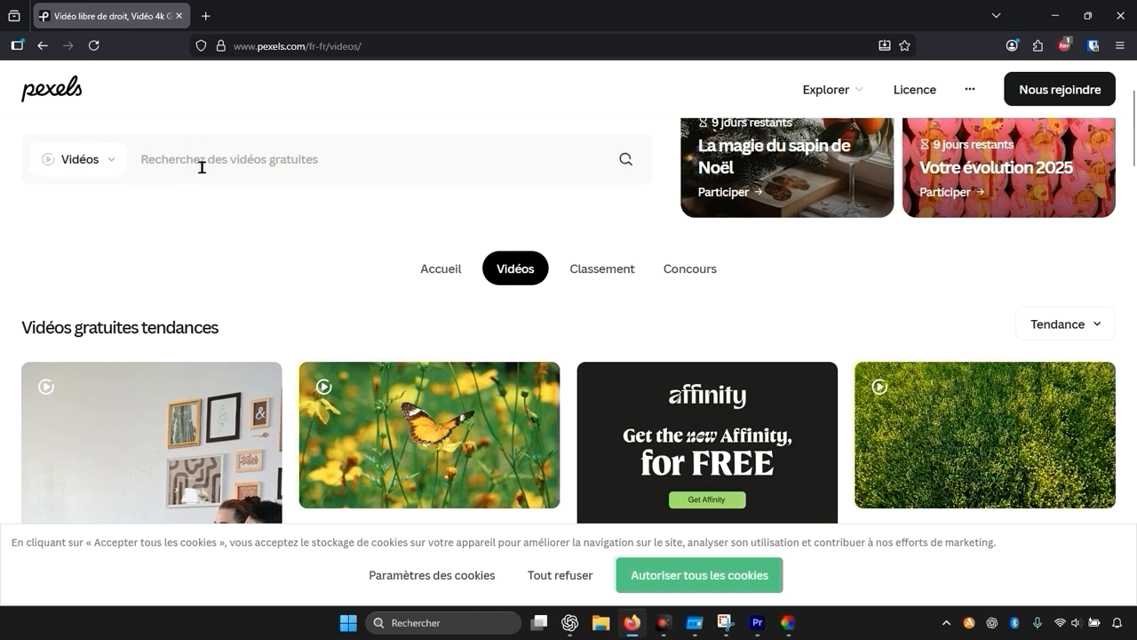
text(anime)
key(BackSpace)
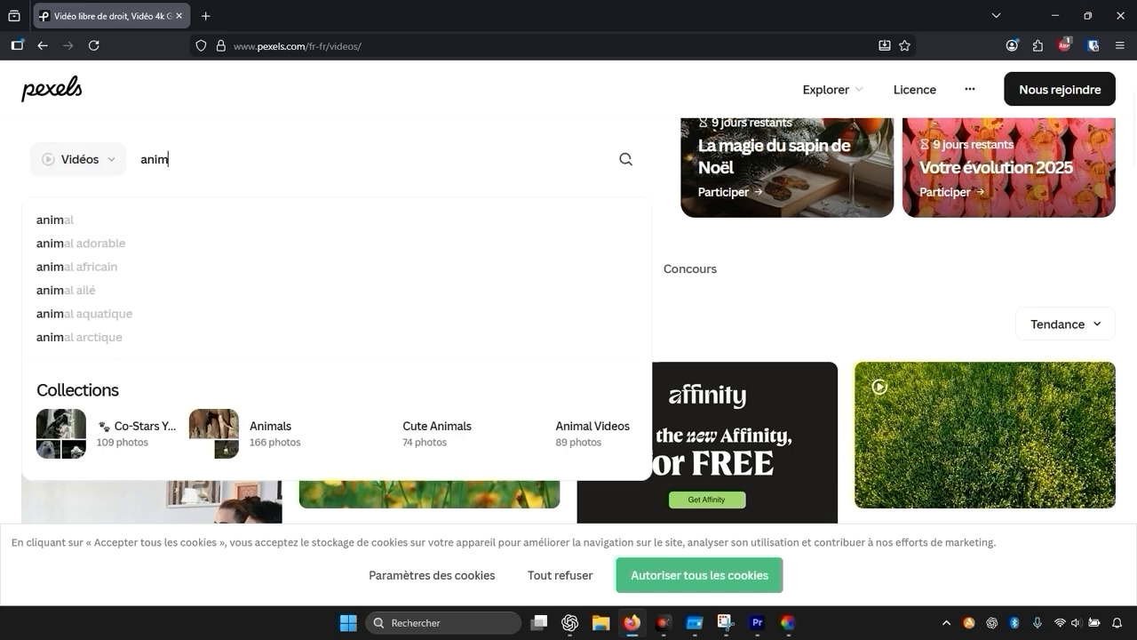
text(ation)
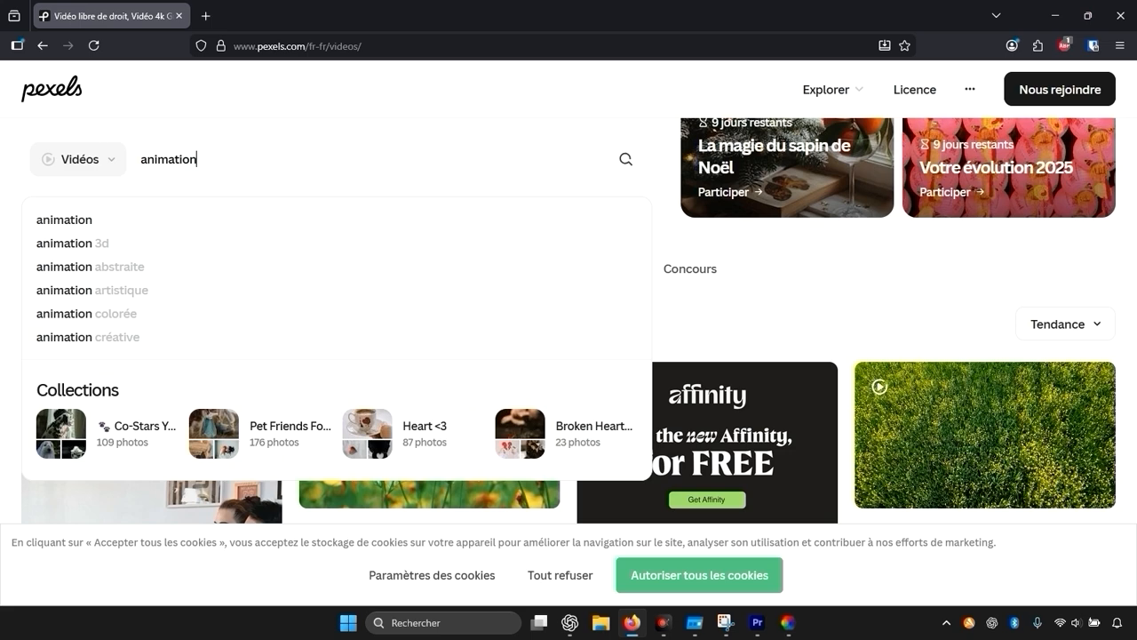
key(Return)
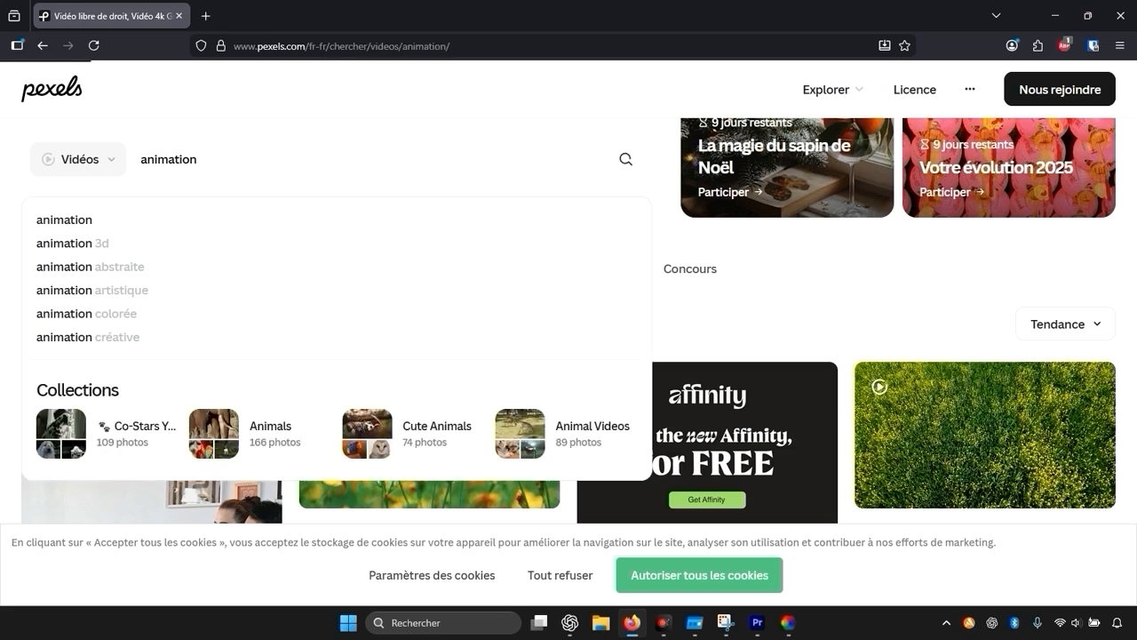
click(80, 227)
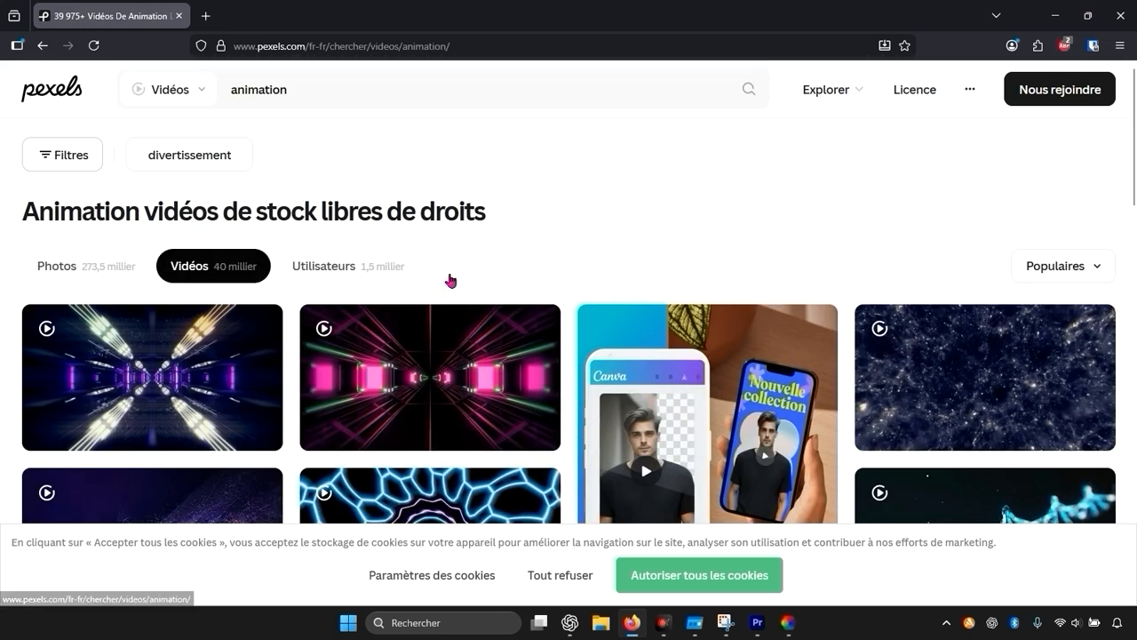
Step: Allow all cookies on the Pexels site while looking over the first animation videos
scroll(450, 281, down, 5)
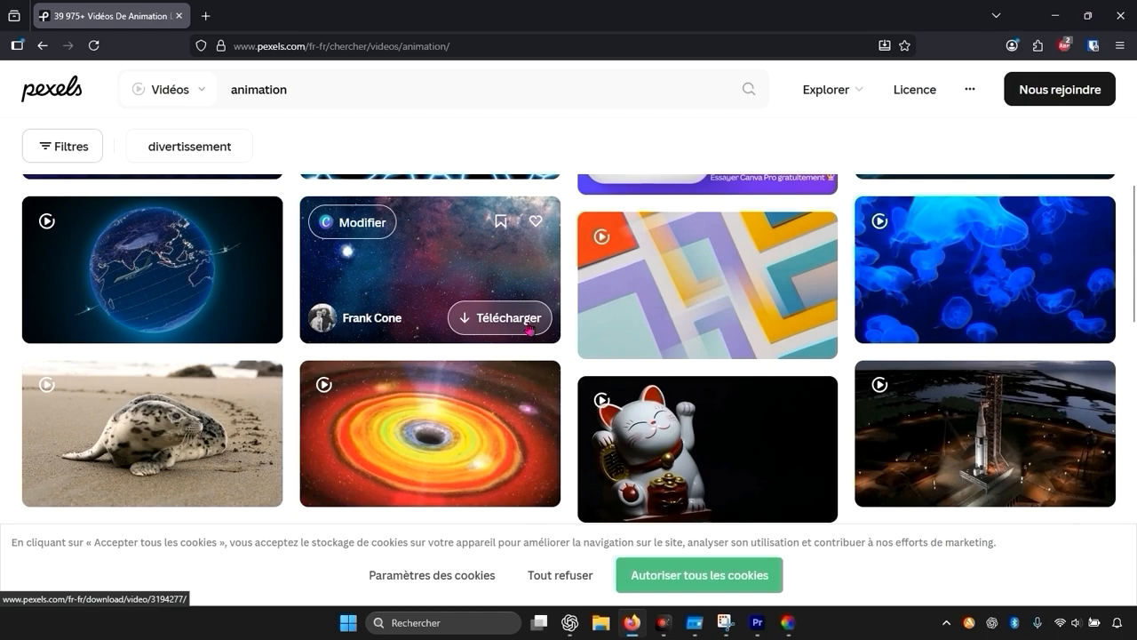
click(655, 574)
scroll(409, 361, up, 2)
scroll(409, 360, up, 3)
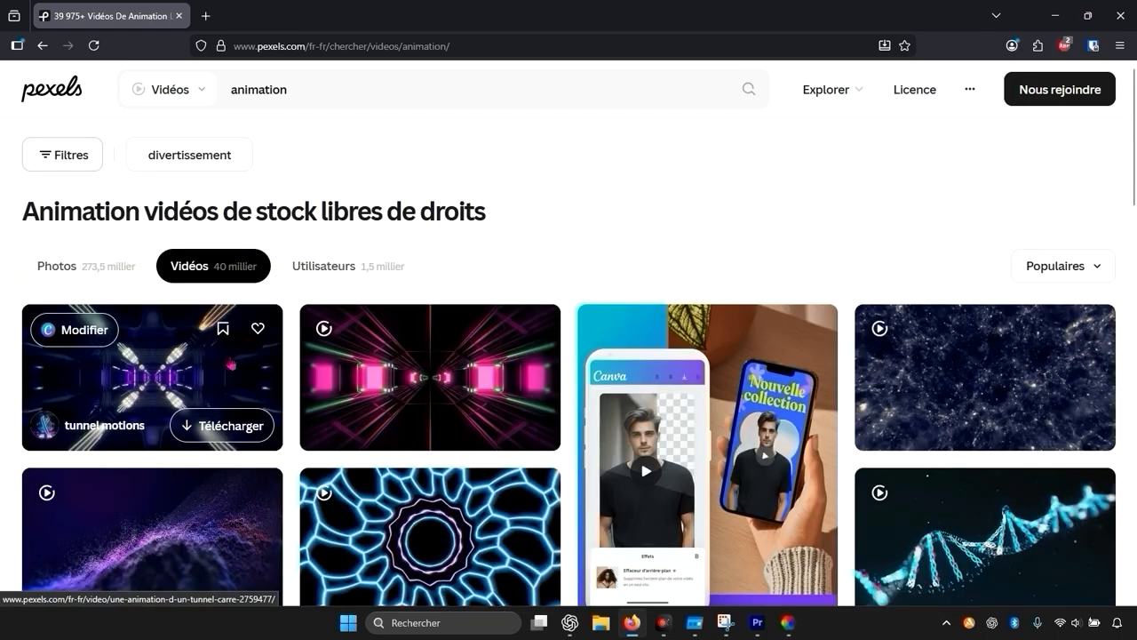
Step: Browse further through the animation videos and download the Pixabay clip of a spacecraft above Earth
scroll(229, 372, down, 6)
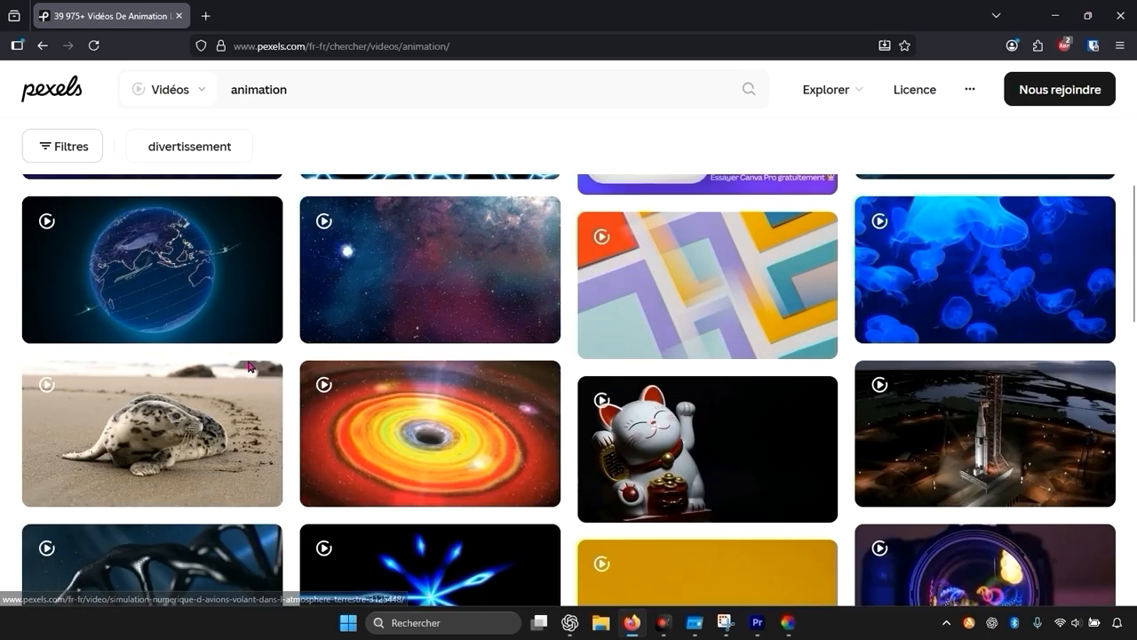
scroll(253, 367, down, 2)
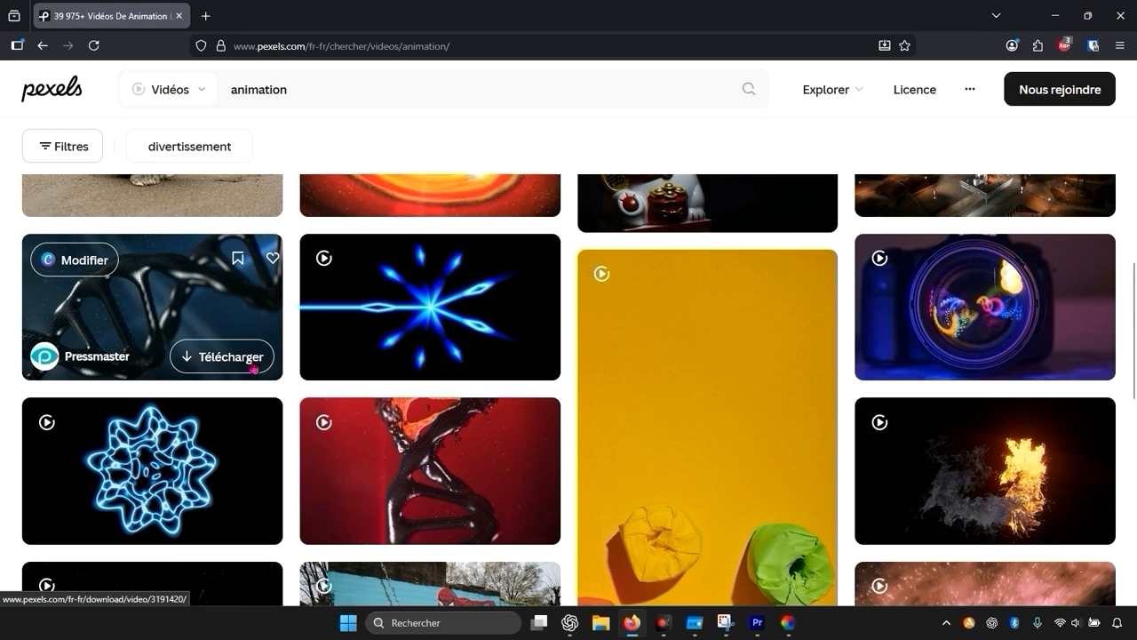
scroll(253, 367, down, 5)
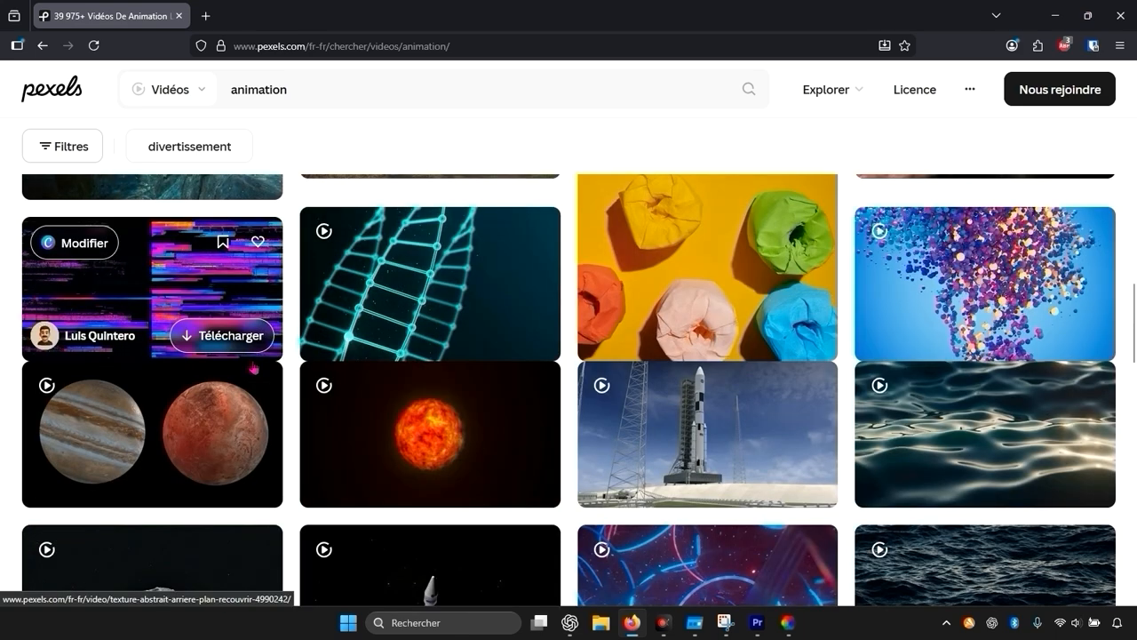
scroll(253, 368, down, 2)
scroll(374, 366, down, 2)
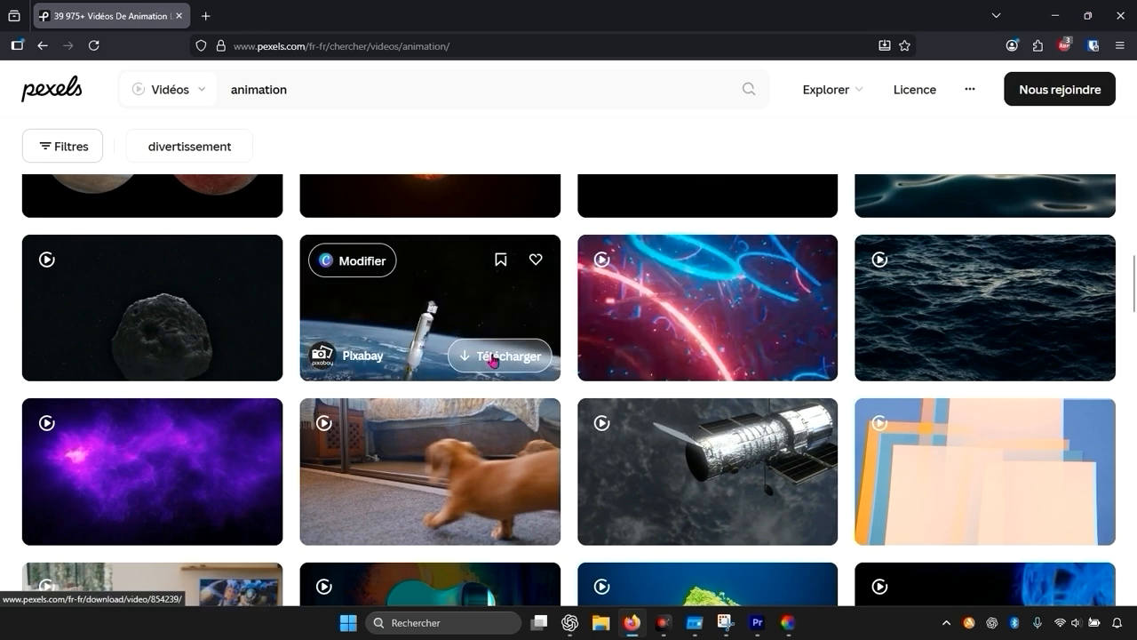
click(487, 356)
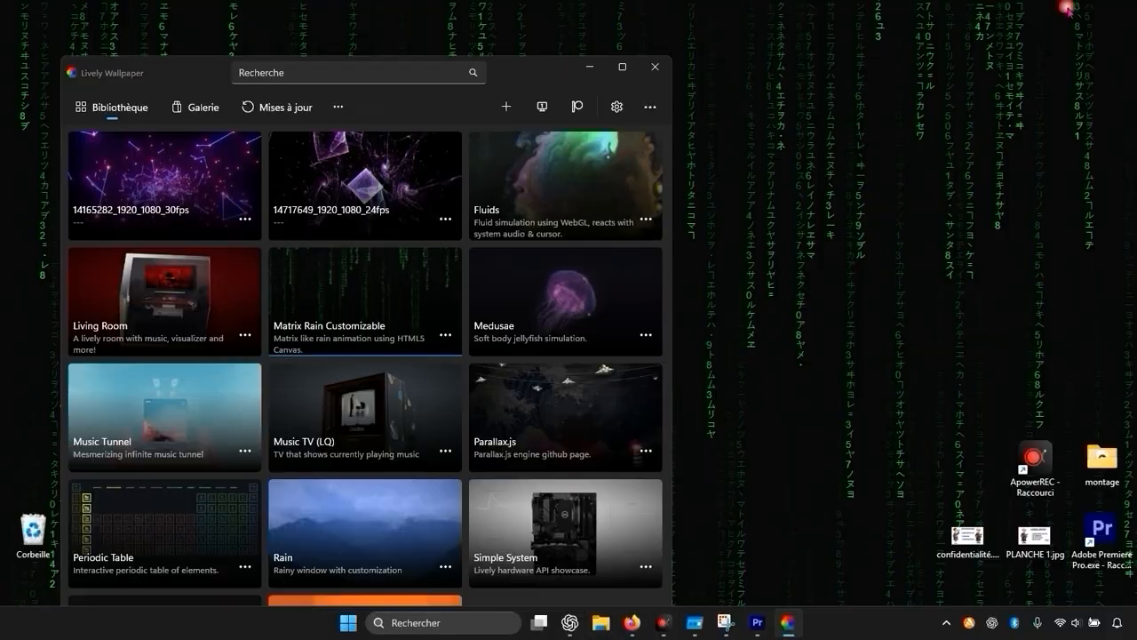
Step: Add the downloaded 854239-hd_1280_720_30fps.mp4 to the Lively Wallpaper library as the desktop wallpaper, keeping its default title, and minimise the window
click(1054, 15)
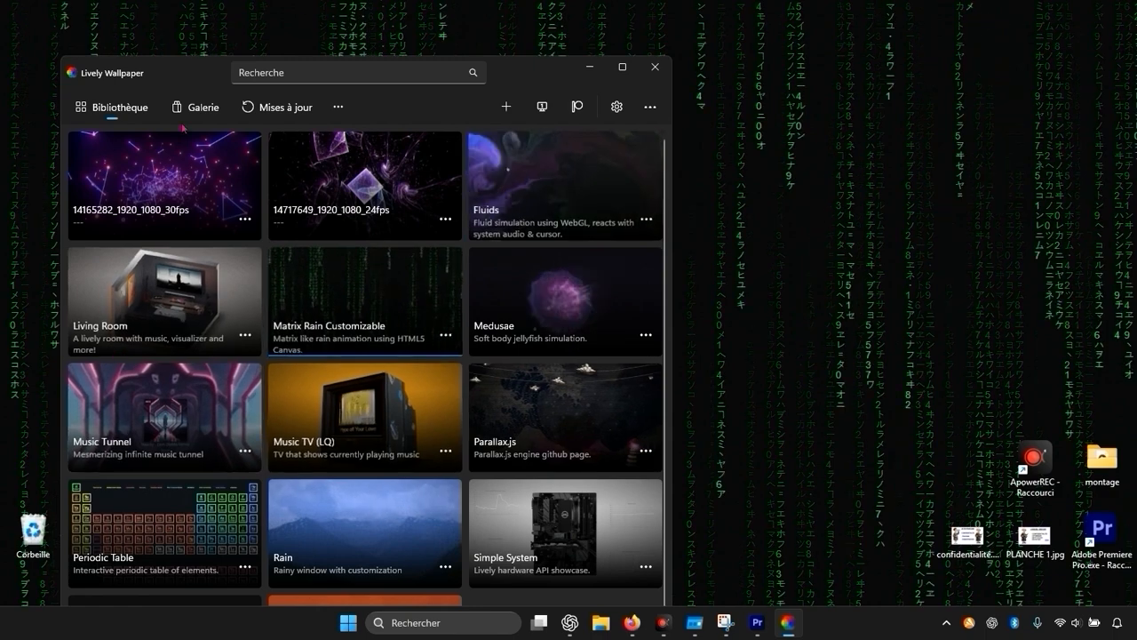
click(505, 107)
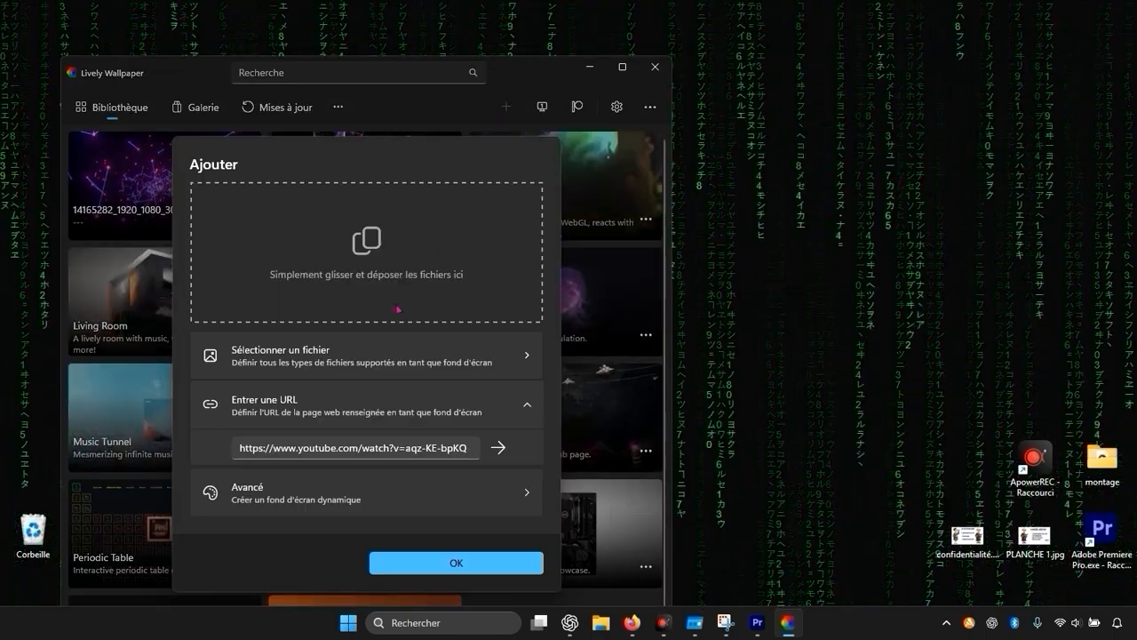
click(350, 361)
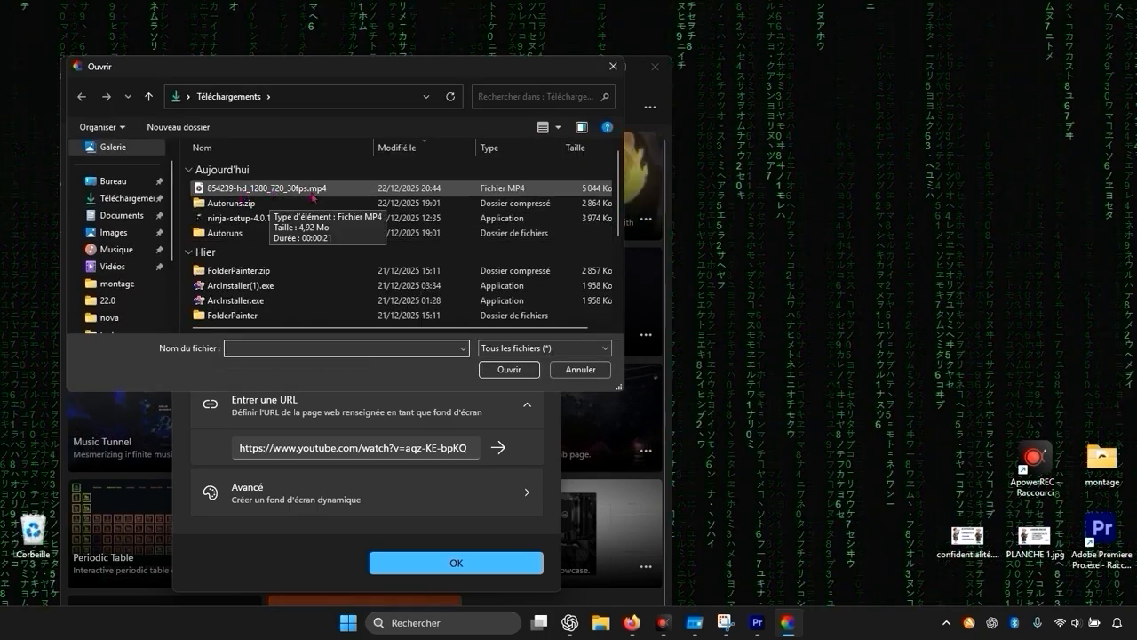
double_click(313, 197)
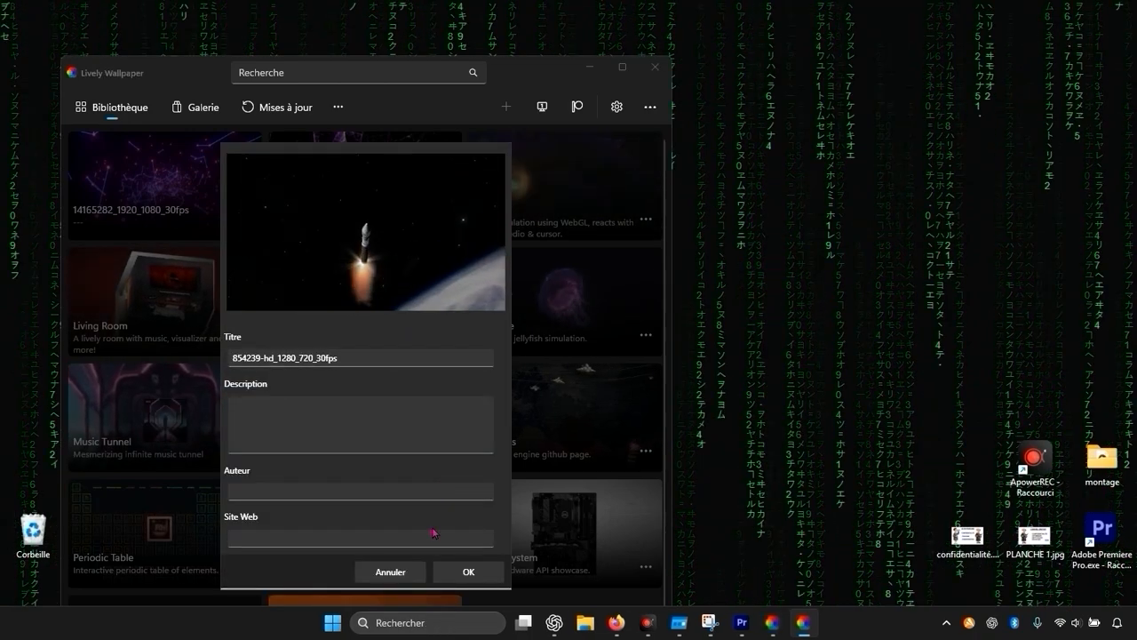
click(456, 571)
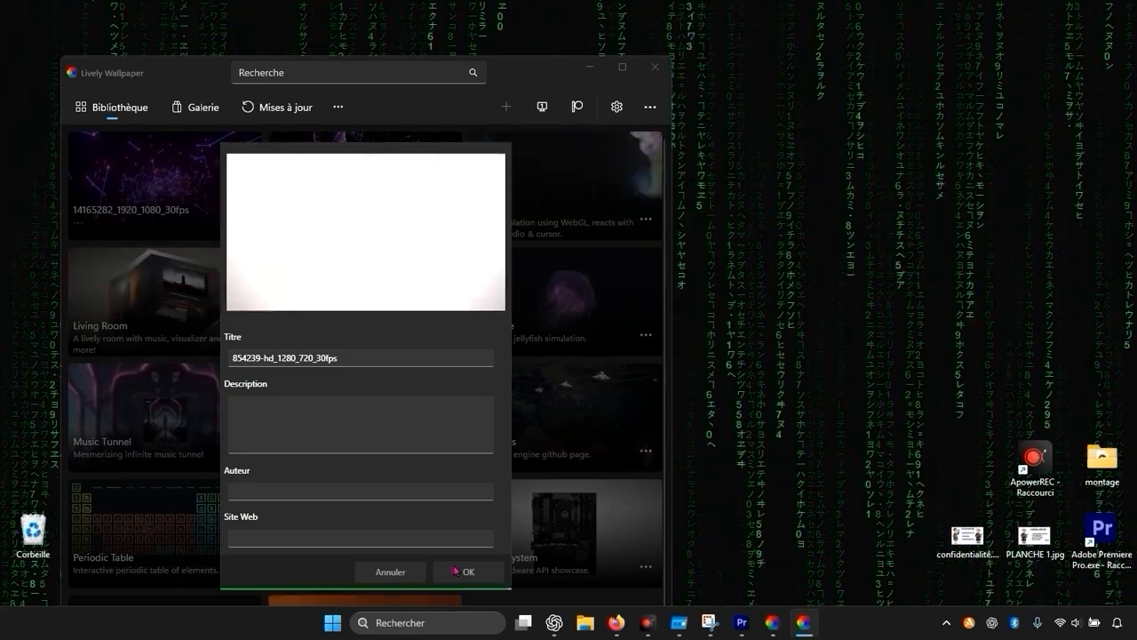
click(459, 571)
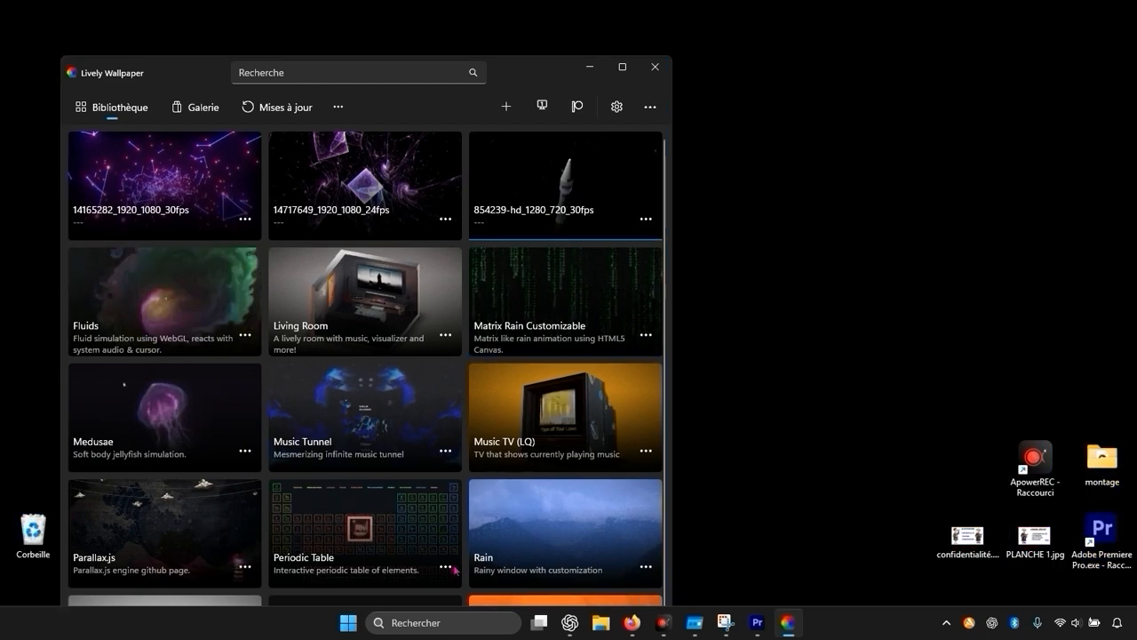
click(589, 66)
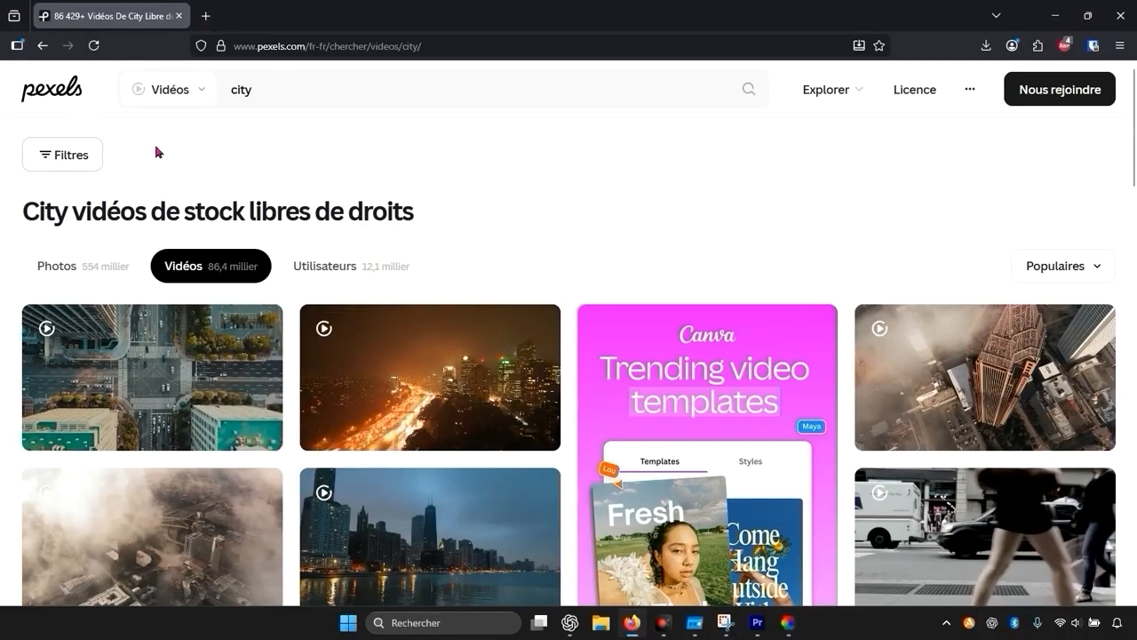
Step: In Firefox, browse the Pexels city videos, download the aerial night city clip and the dusk skyscraper skyline clip, and minimise the browser
scroll(458, 315, down, 3)
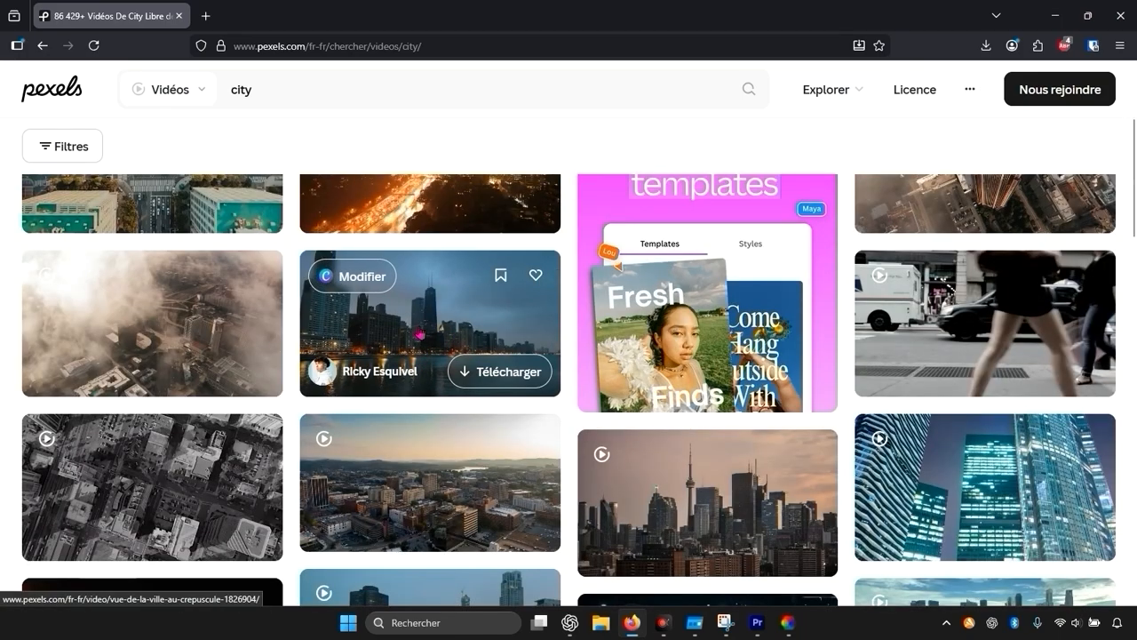
scroll(419, 334, up, 3)
scroll(423, 341, down, 8)
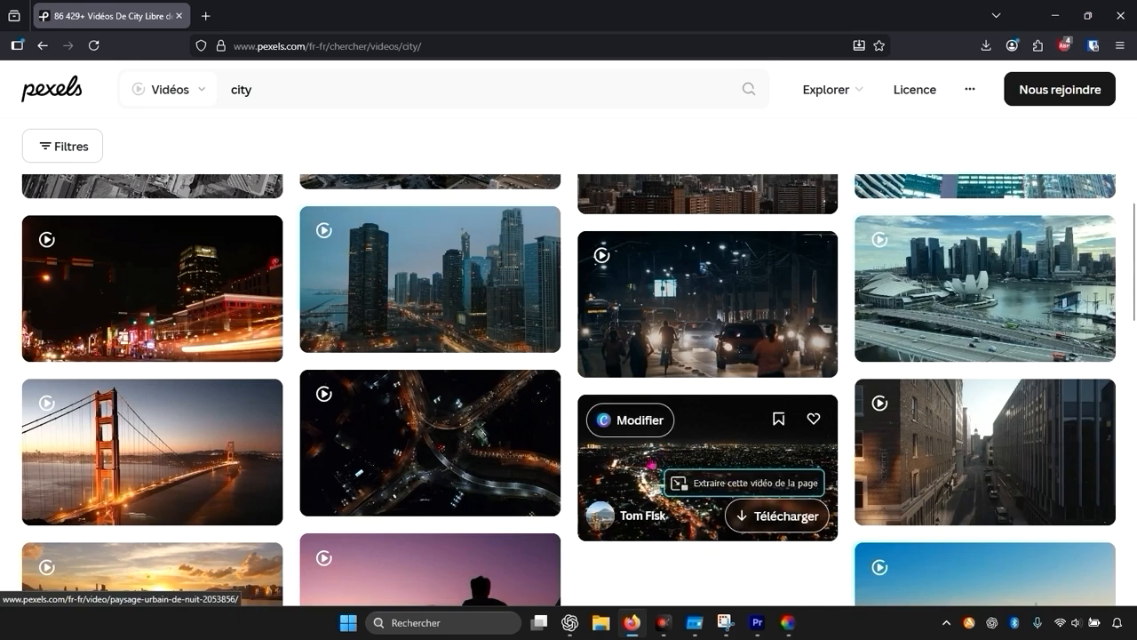
click(751, 513)
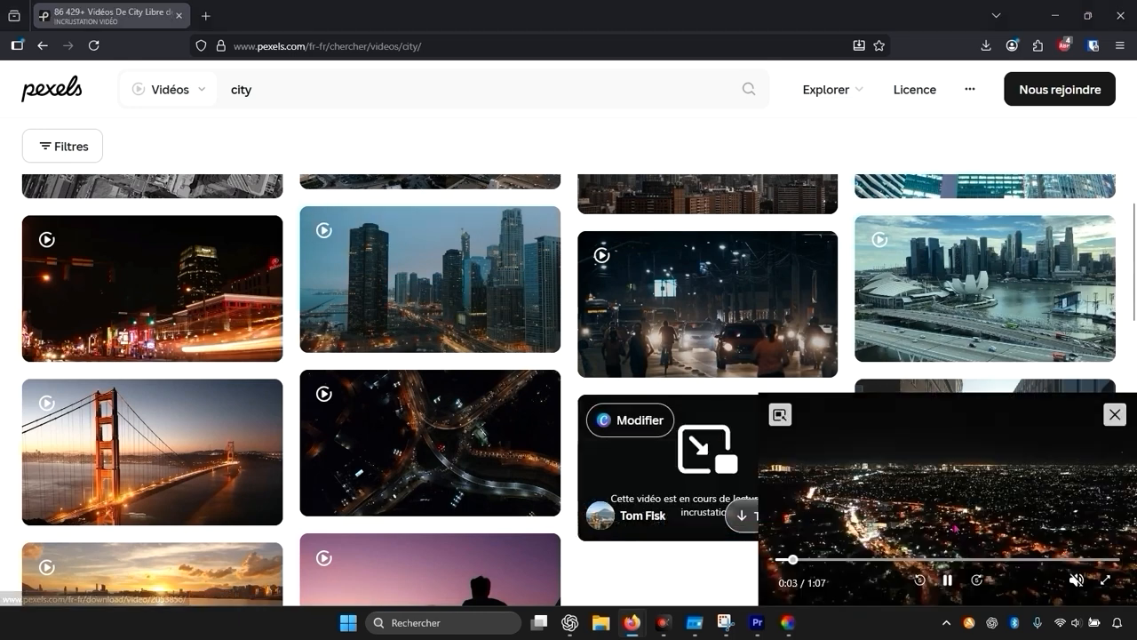
click(742, 515)
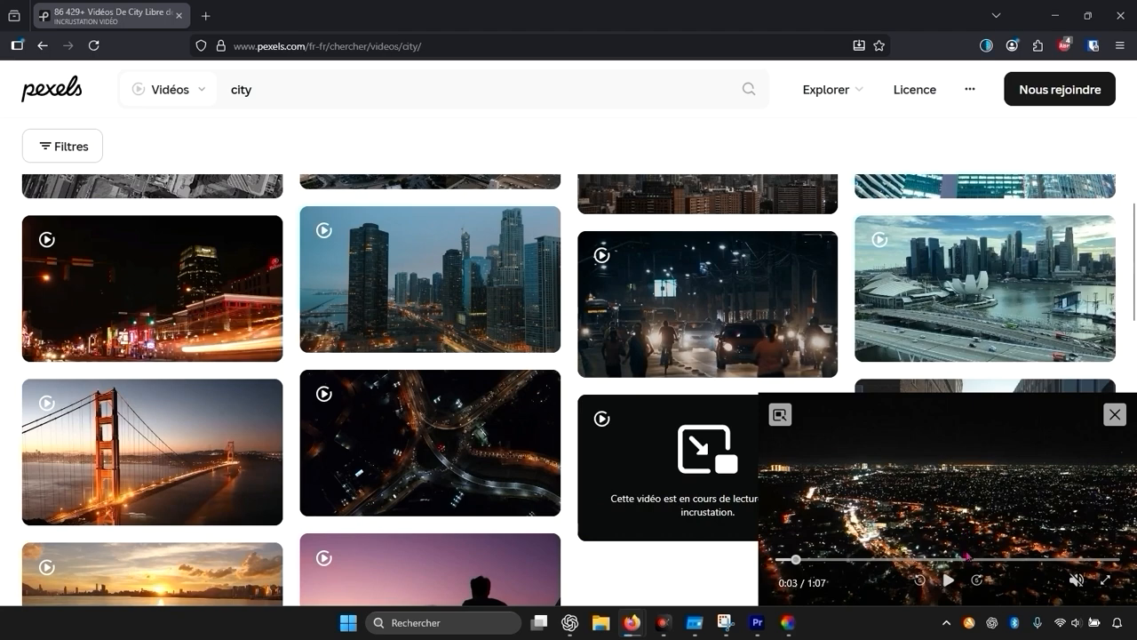
click(949, 580)
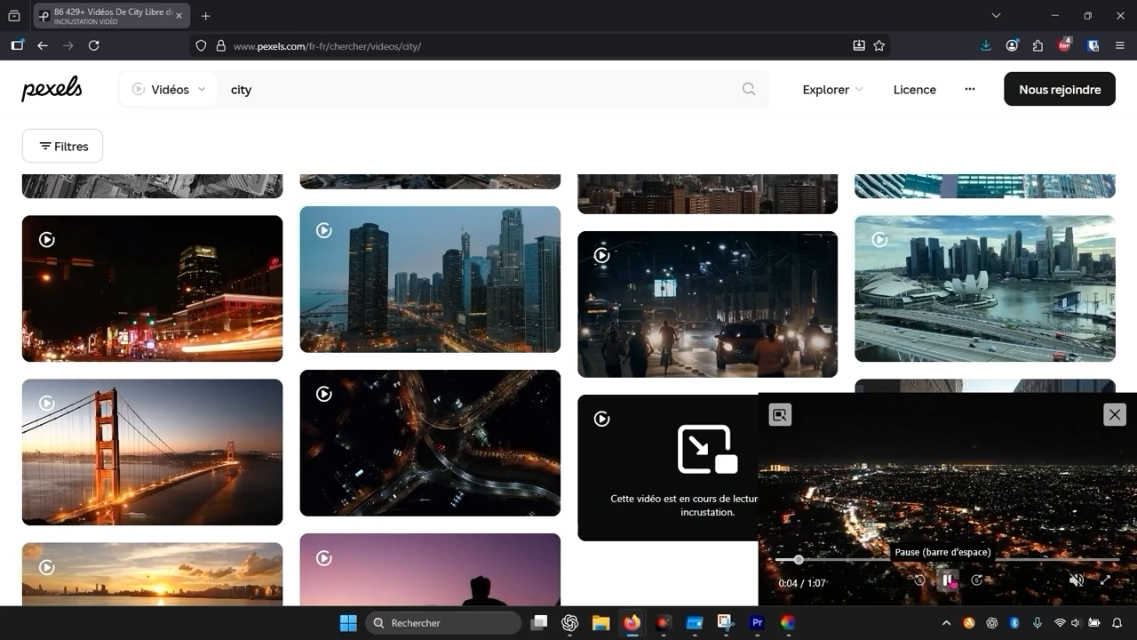
click(949, 580)
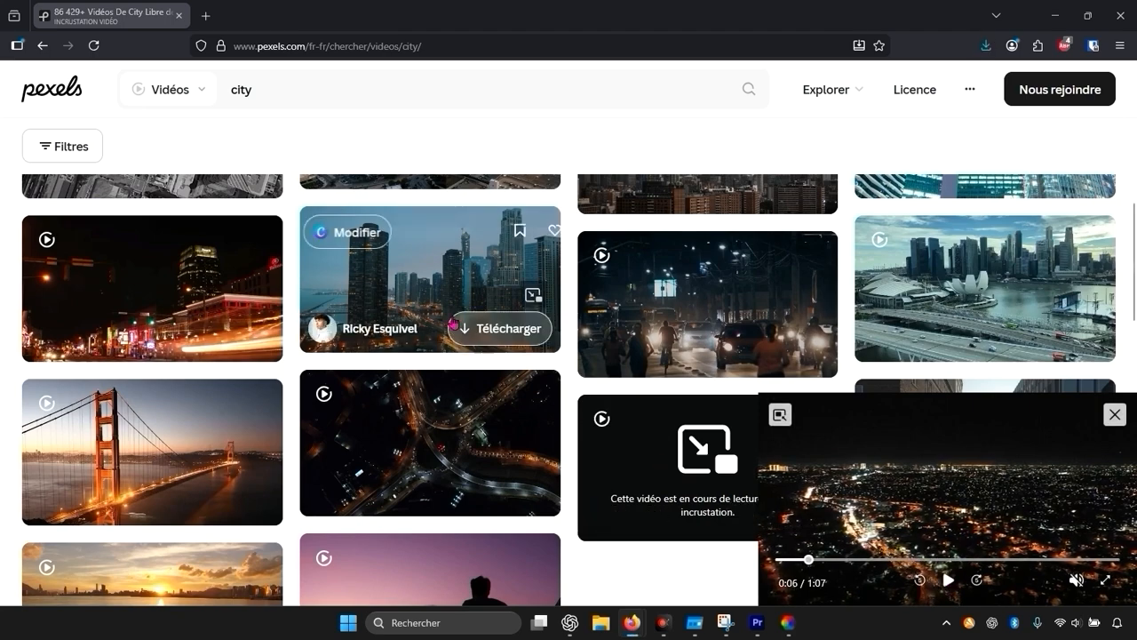
click(485, 329)
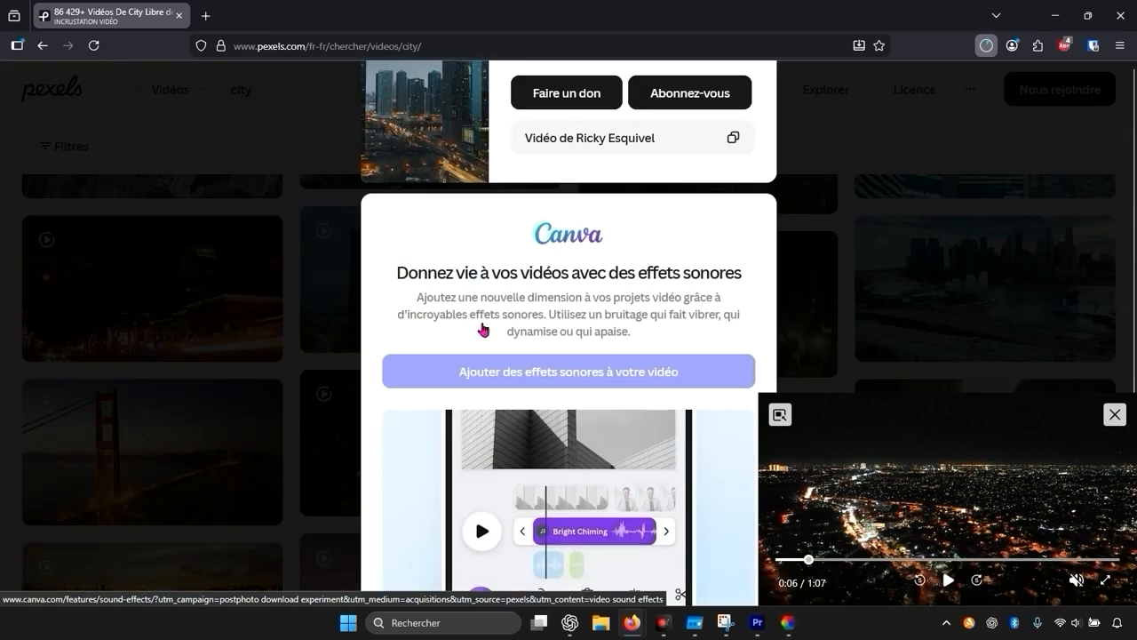
click(1056, 15)
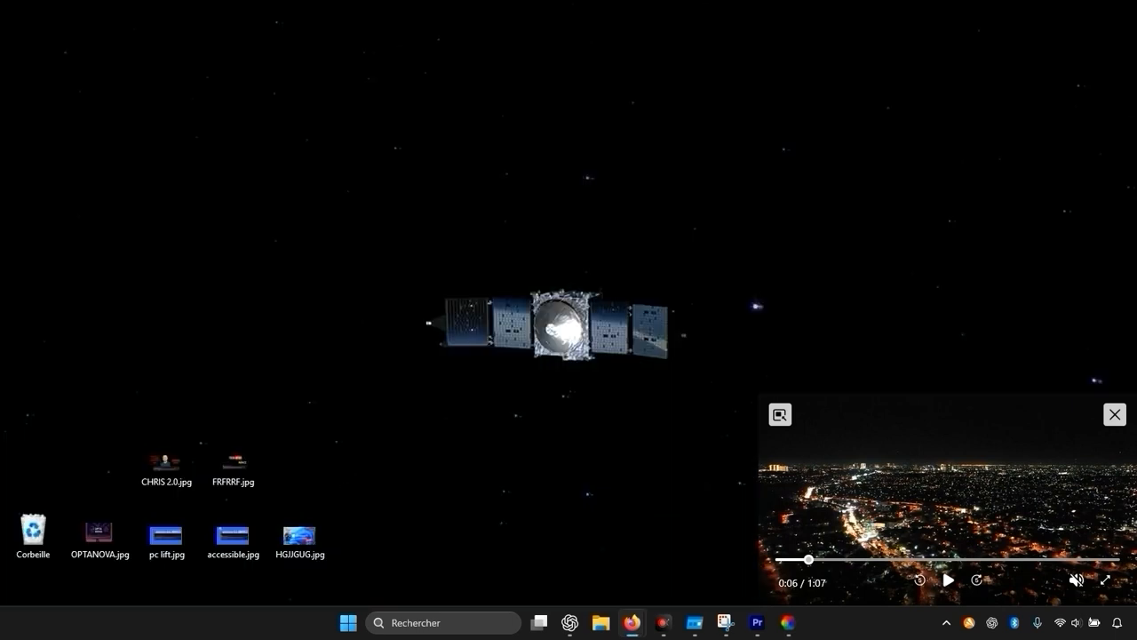
Step: Switch to Lively Wallpaper and add the downloaded 1826896-hd_1920_1080_24fps video as the desktop wallpaper with its default title
mouse_move(633, 622)
click(757, 623)
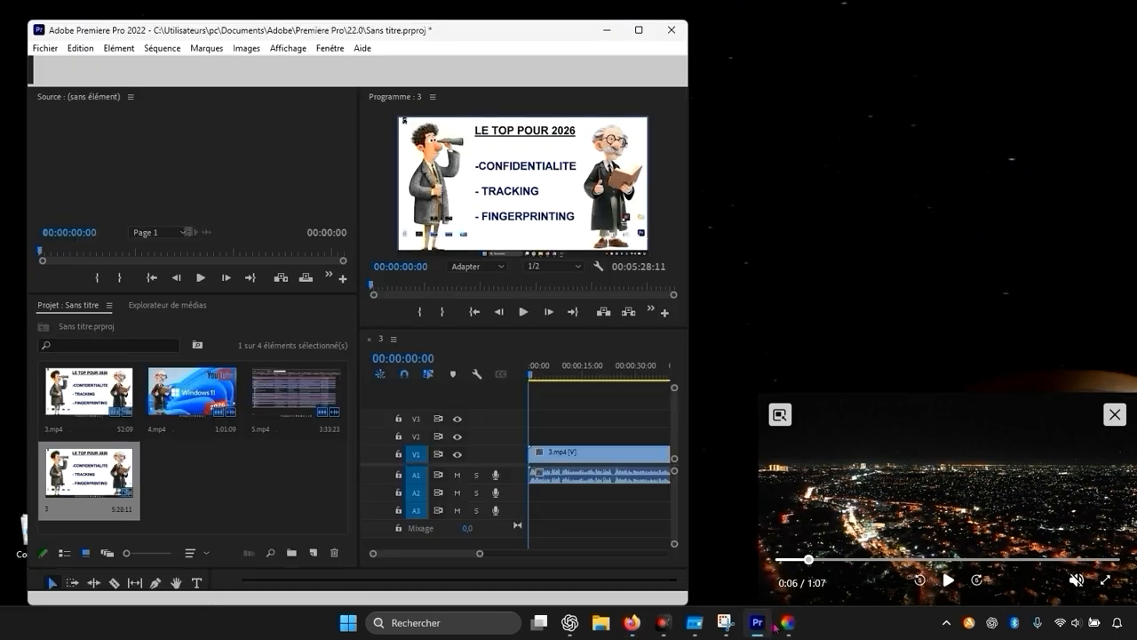
click(788, 623)
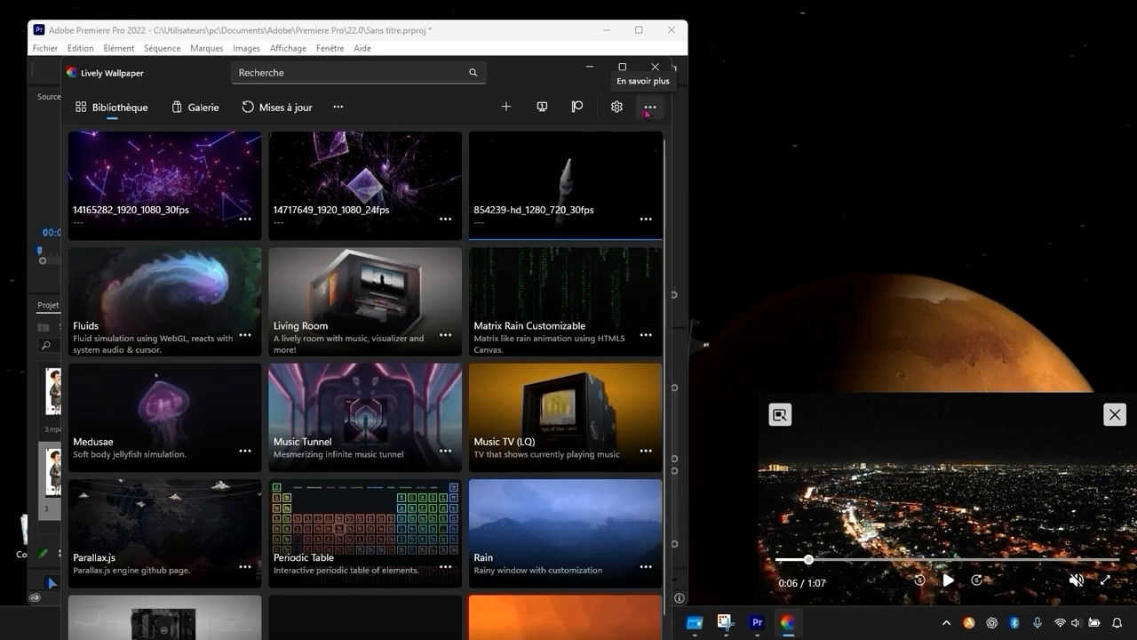
click(506, 106)
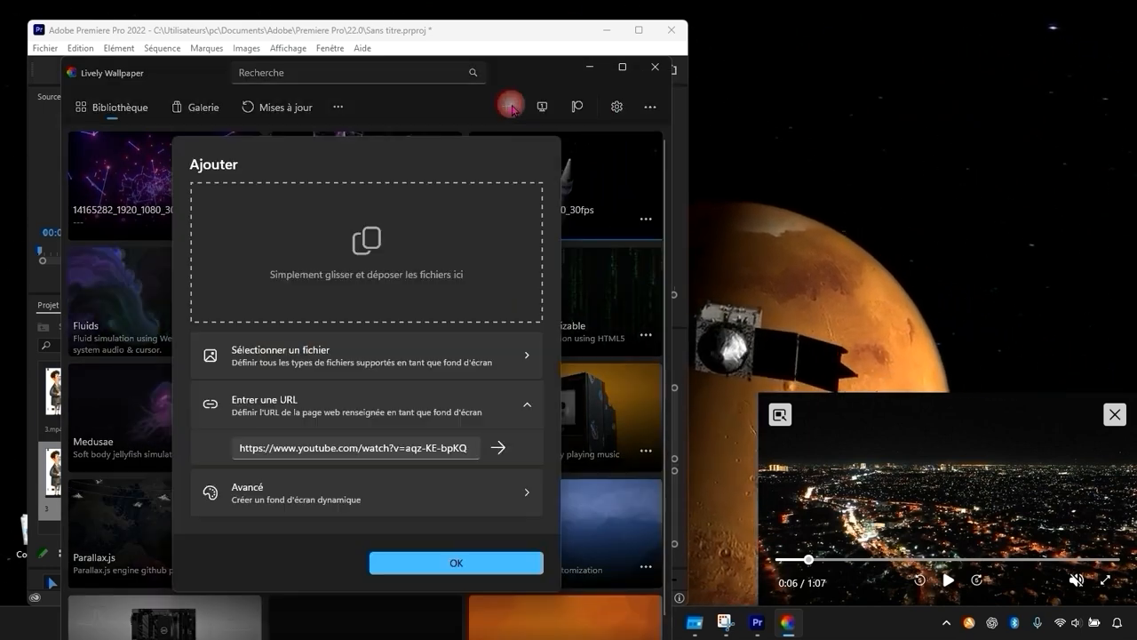
click(337, 349)
double_click(271, 188)
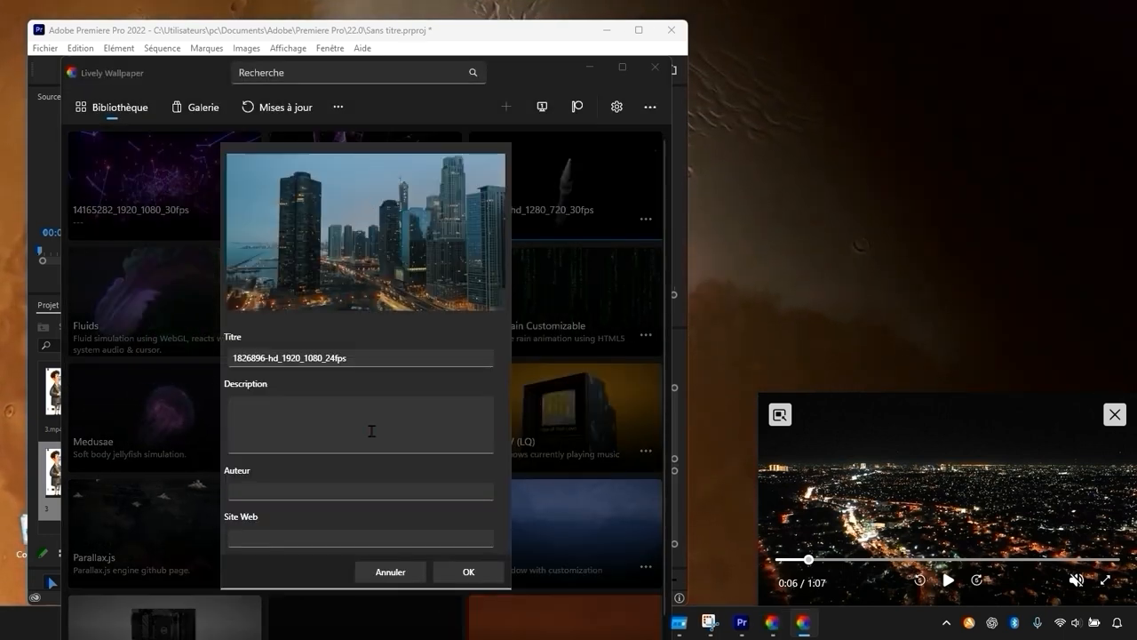
click(471, 567)
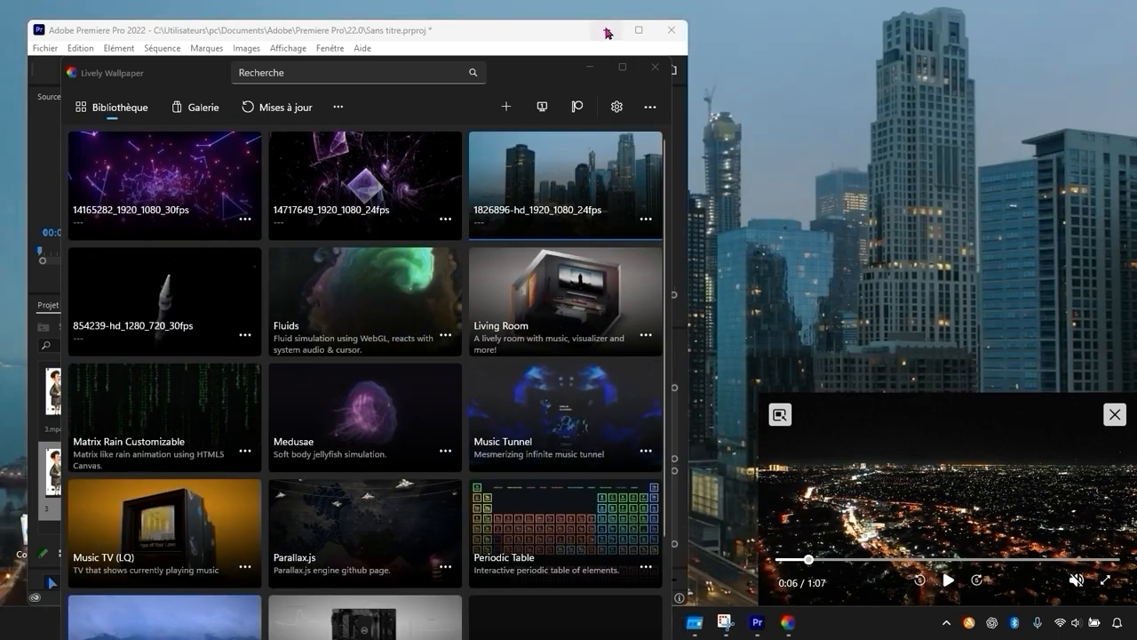
Step: Clear the desktop by minimising Premiere Pro and Lively Wallpaper and closing the floating picture-in-picture video
click(608, 31)
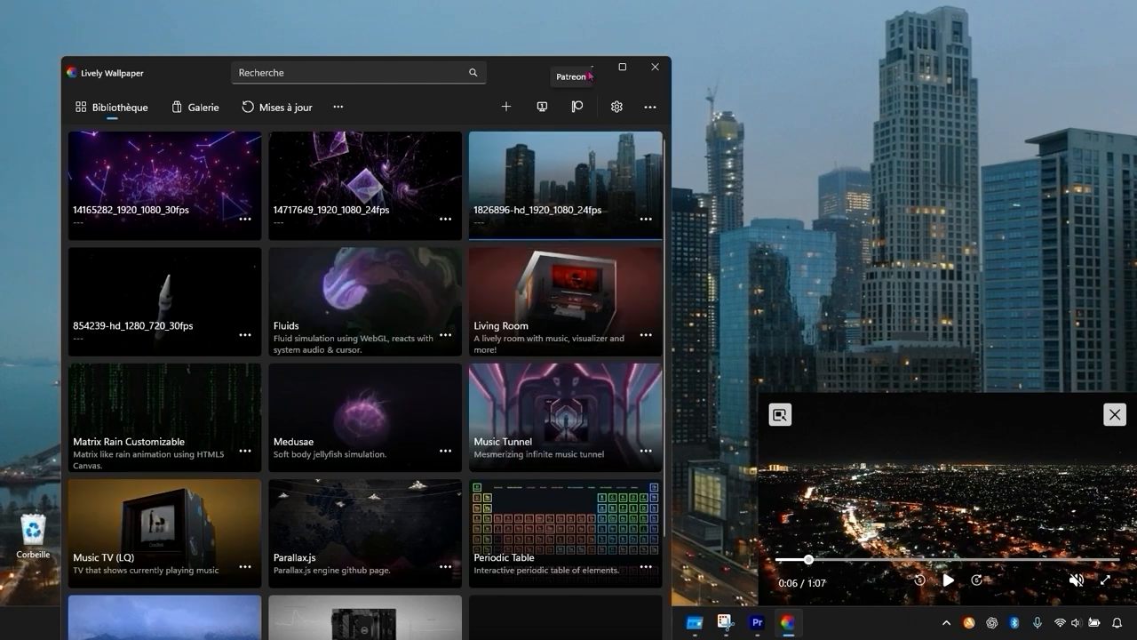
click(590, 69)
click(1116, 415)
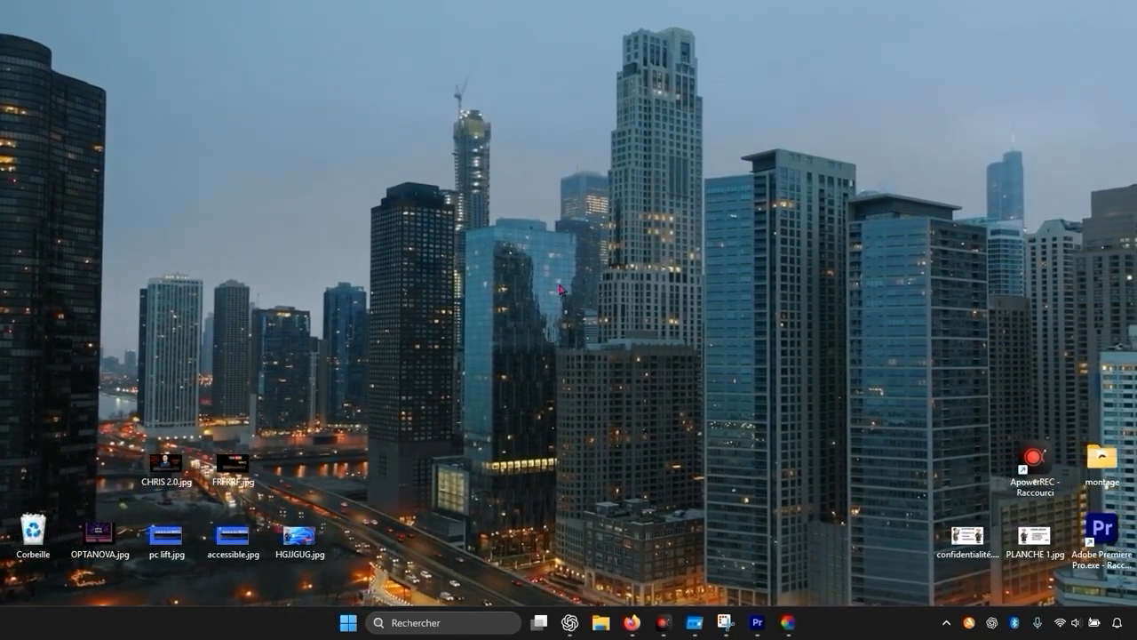
Step: Quit Lively Wallpaper through its icon among the hidden system tray icons
click(947, 622)
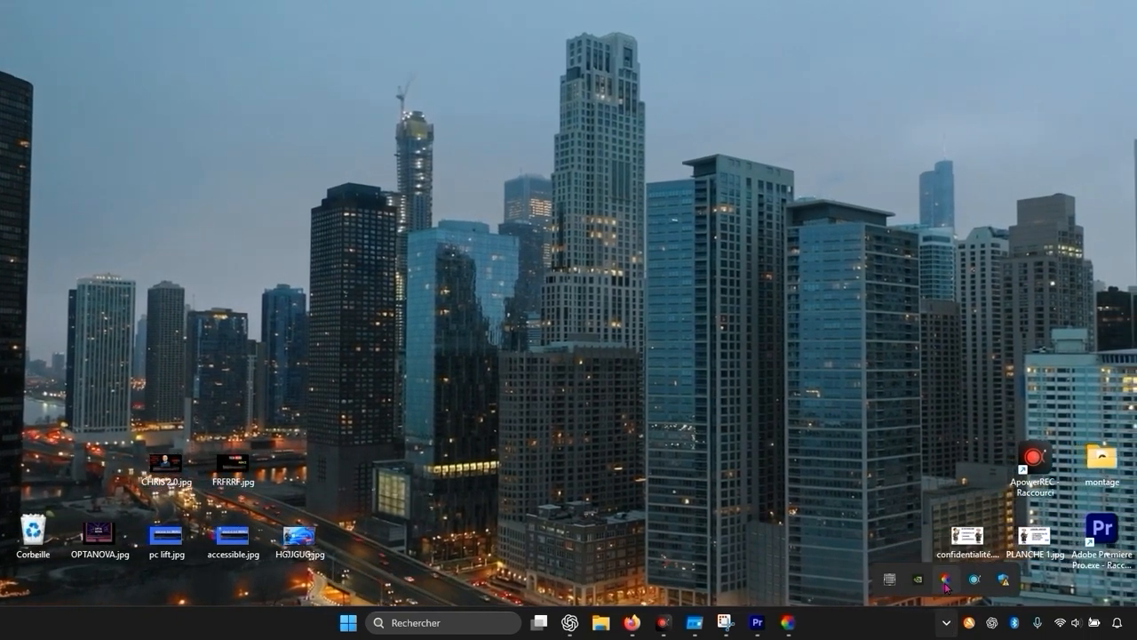
right_click(946, 582)
click(903, 572)
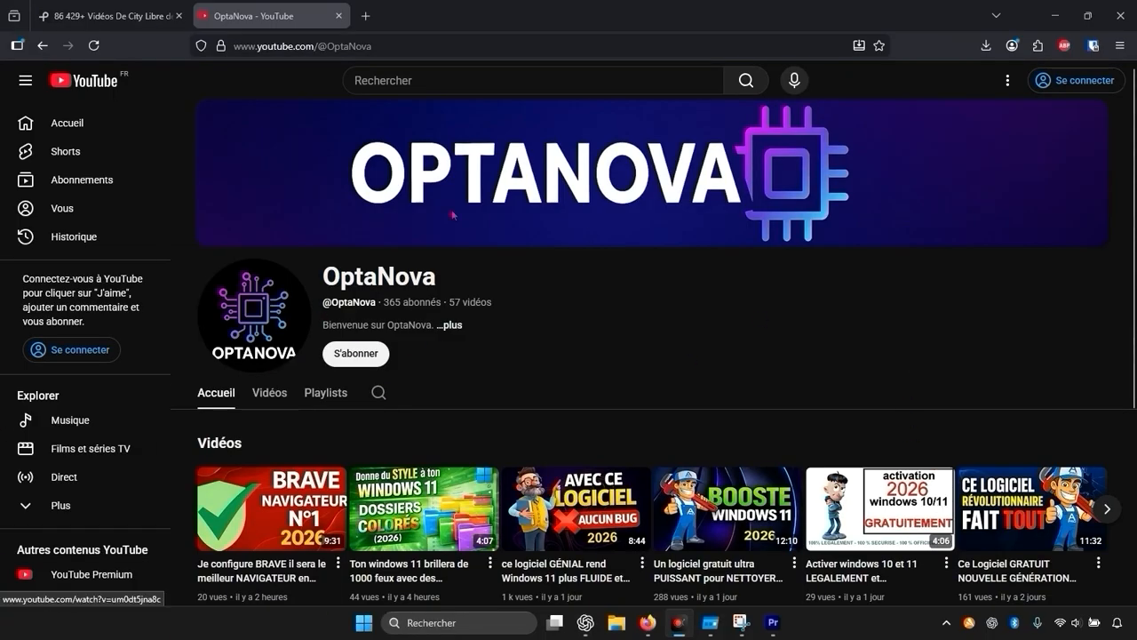
Step: Look over the videos and playlists on the OptaNova YouTube channel page in Firefox, and minimise the browser
scroll(380, 240, down, 3)
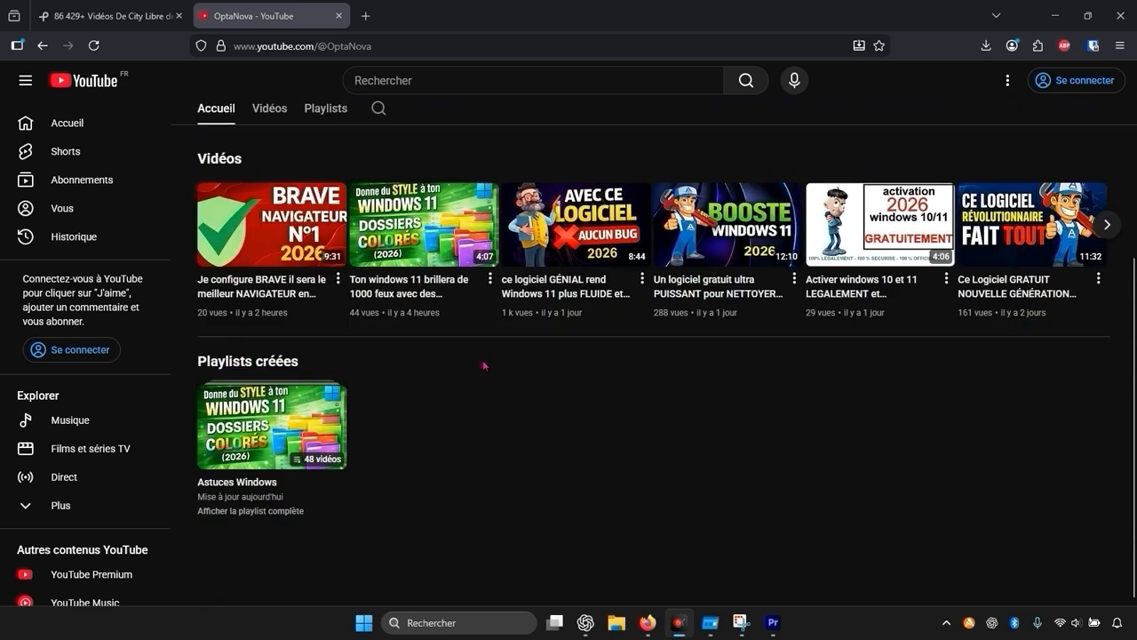
scroll(483, 364, up, 3)
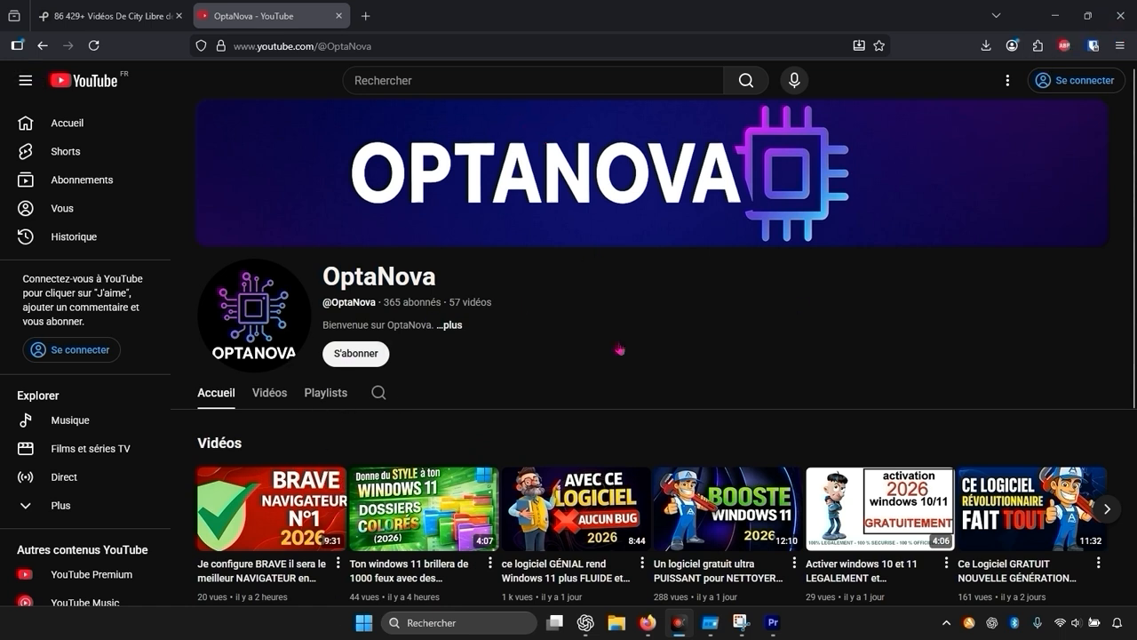
click(1055, 16)
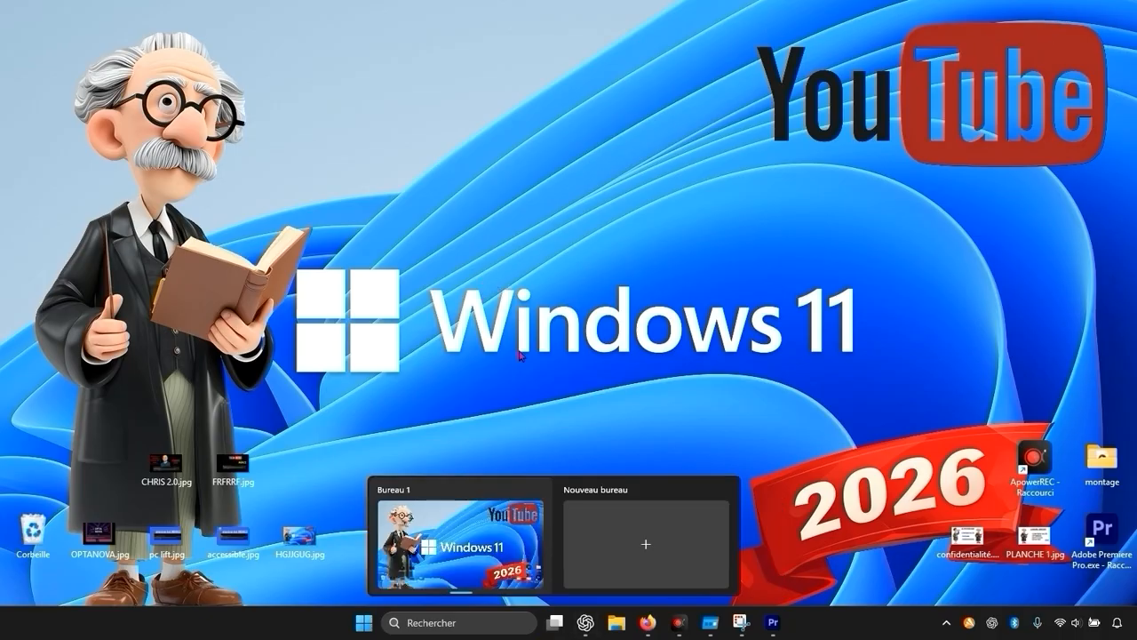